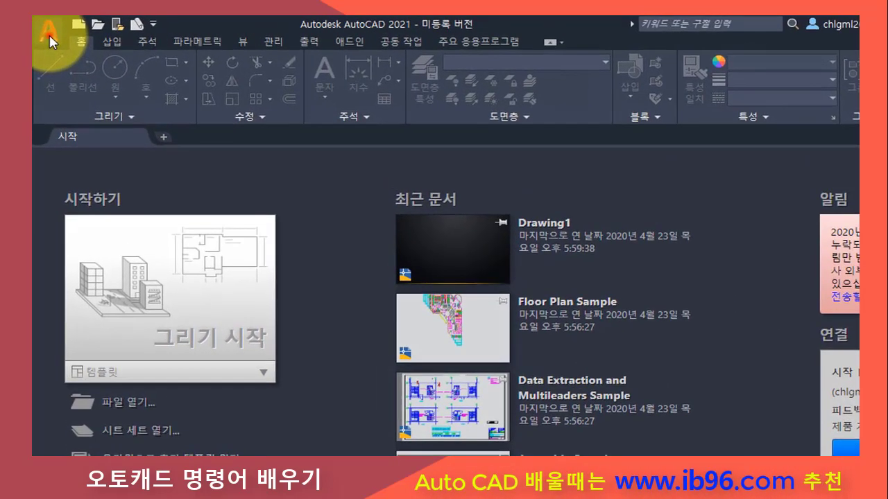
Step: Begin a new drawing and preview the acad, acadiso and Tutorial templates in the Template folder
left_click(50, 33)
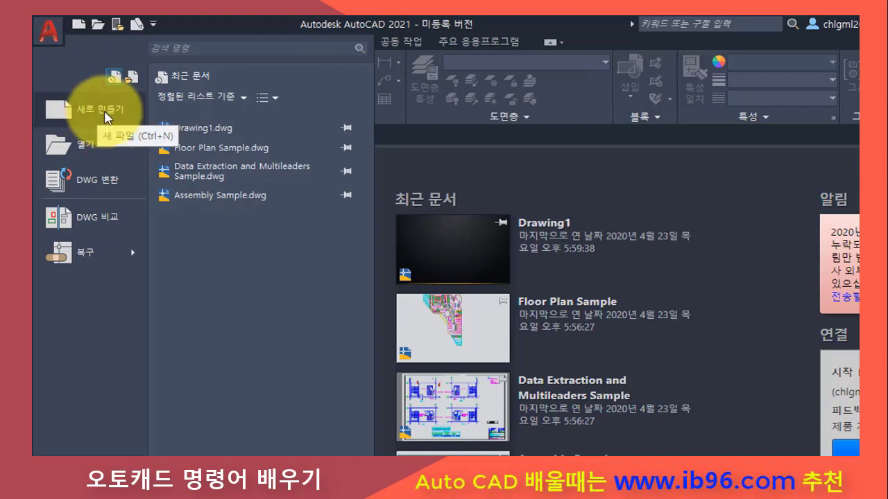
left_click(102, 115)
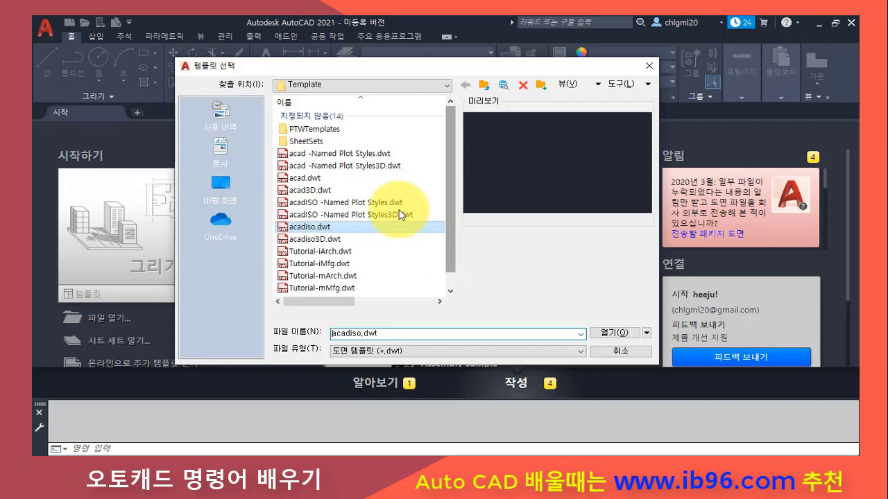
left_click(353, 152)
left_click(358, 164)
left_click(340, 179)
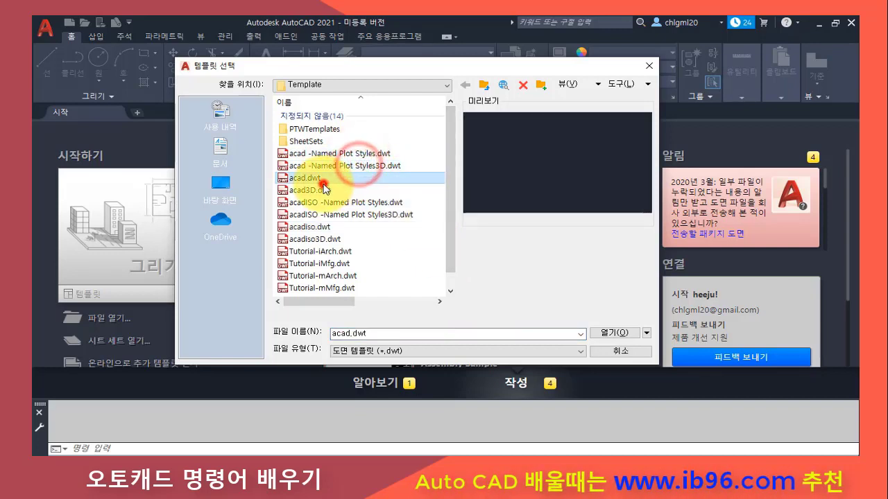
left_click(305, 190)
left_click(312, 226)
left_click(332, 239)
left_click(337, 263)
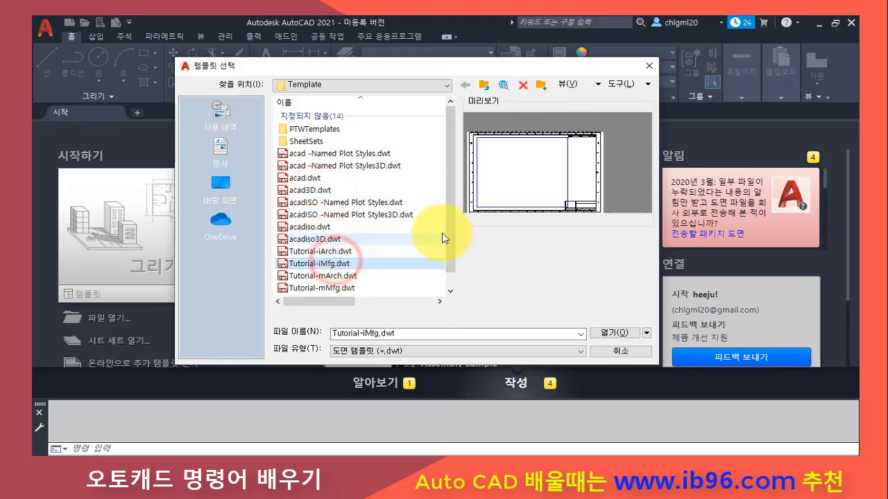
left_click_drag(448, 236, 449, 252)
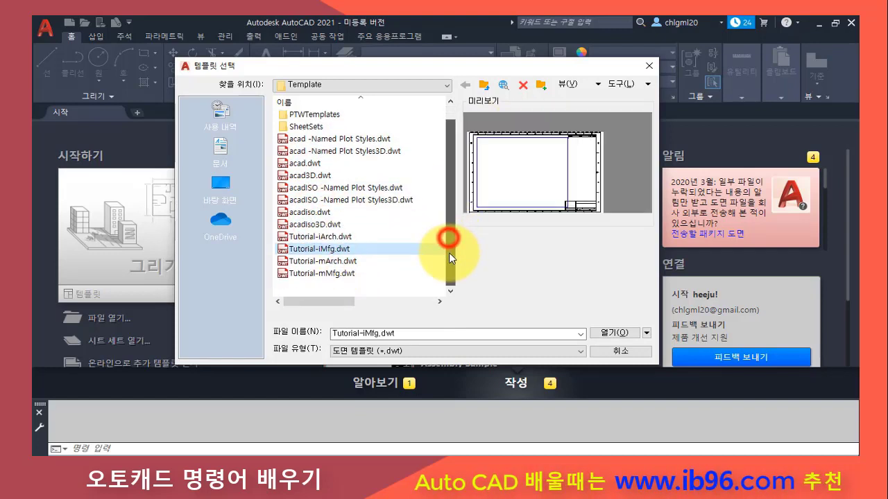
left_click(348, 261)
left_click(345, 274)
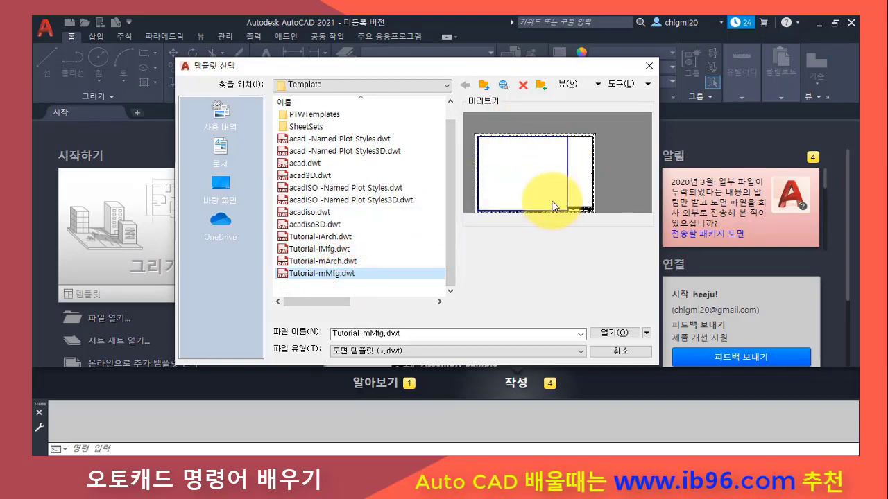
Step: Create the new drawing with no template in metric units (템플릿 - 미터법 없이 열기)
left_click(305, 164)
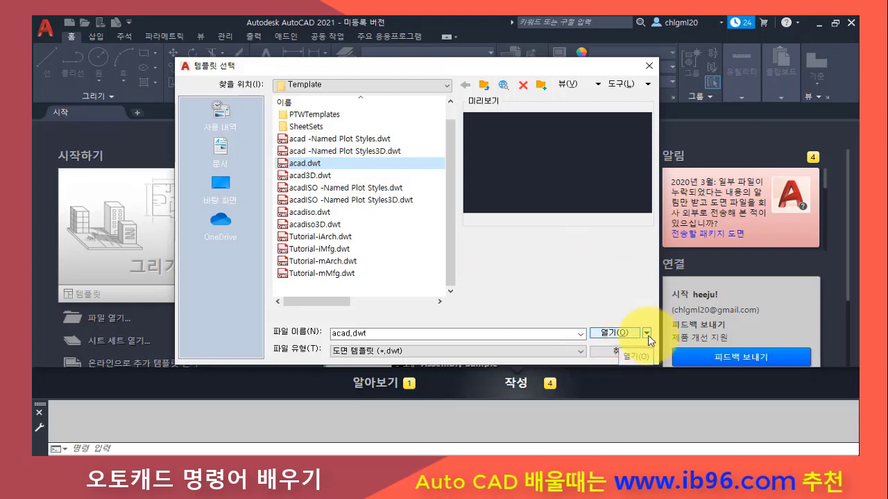
left_click(647, 334)
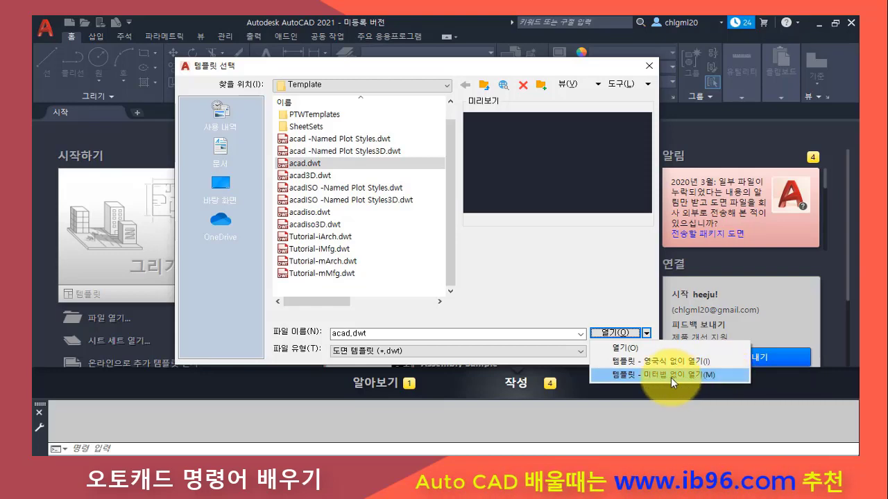
left_click(709, 378)
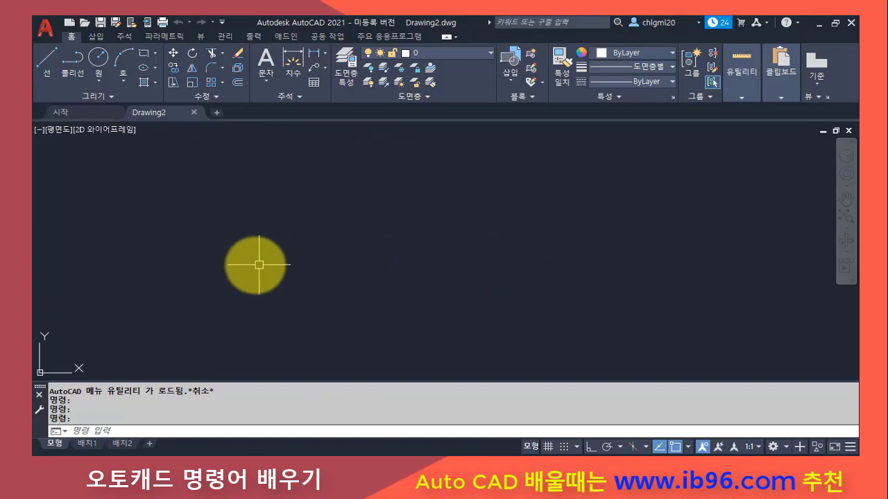
mouse_move(149, 111)
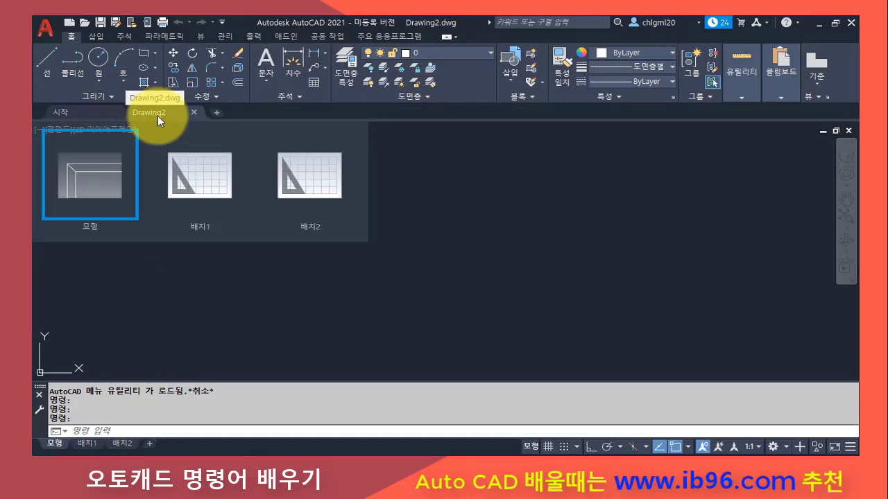
left_click(491, 192)
left_click(264, 276)
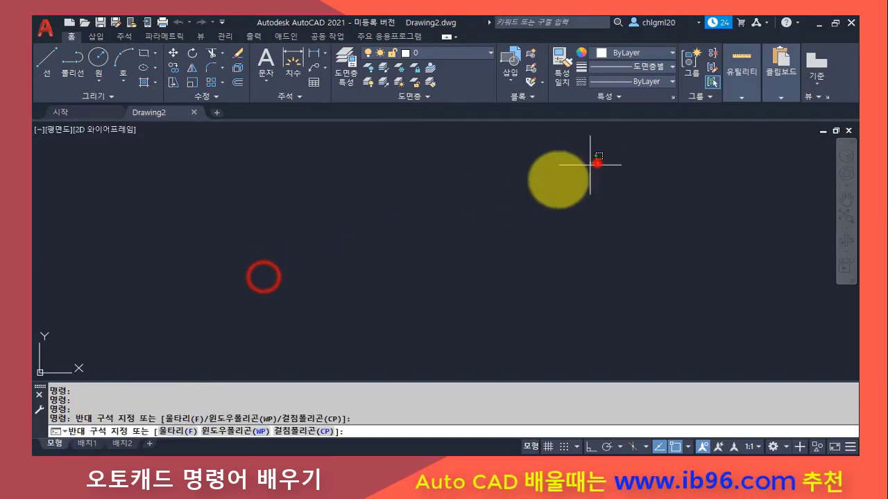
left_click(597, 163)
left_click(249, 278)
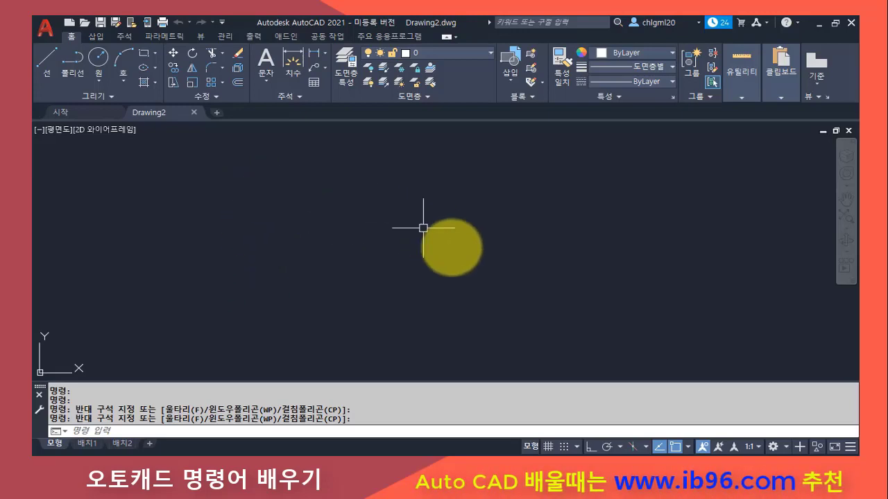
mouse_move(159, 117)
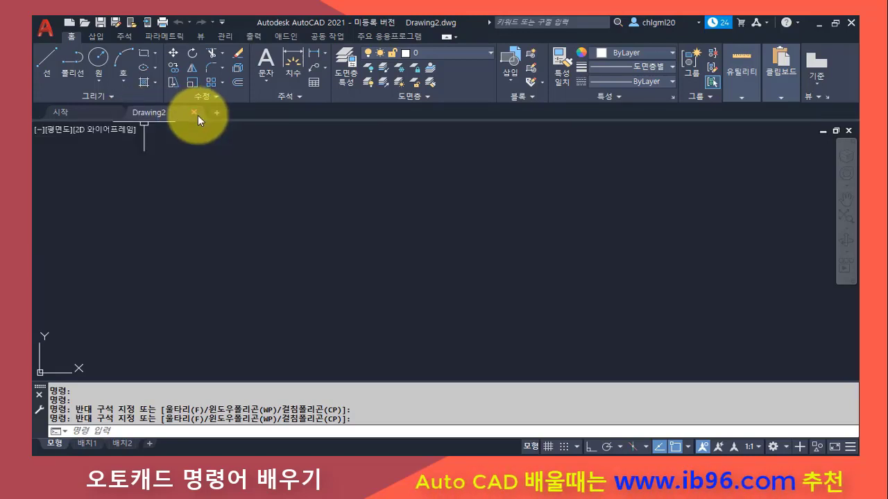
Step: Draw four circles, one standing apart and three overlapping, with radii of about 68 for the second and about 81 for the third
type("c")
key("Return")
left_click(240, 218)
left_click(311, 270)
key("Return")
left_click(422, 243)
left_click(469, 287)
left_click(531, 210)
left_click(582, 270)
left_click(455, 317)
left_click(525, 357)
middle_click_drag(467, 326, 464, 317)
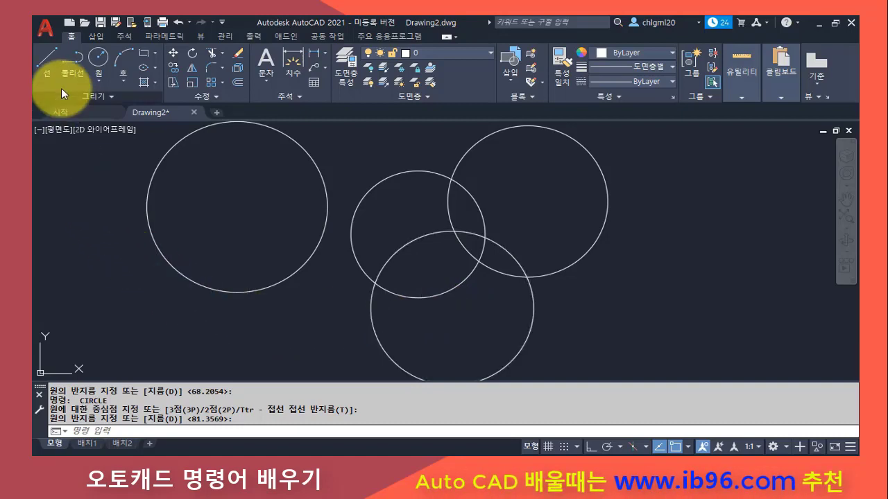
left_click(49, 32)
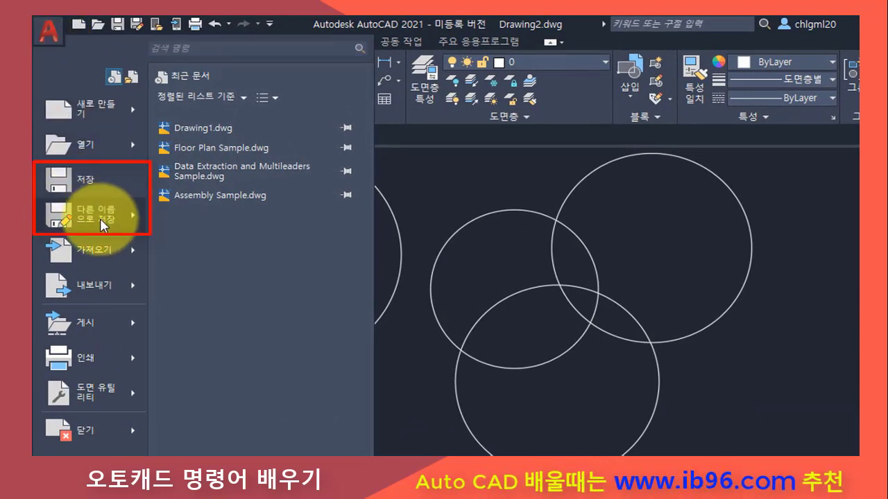
mouse_move(104, 224)
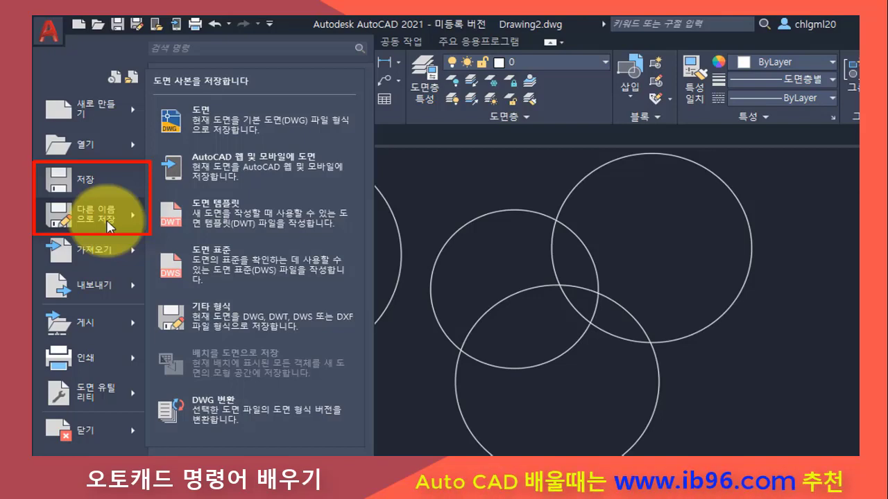
left_click(435, 196)
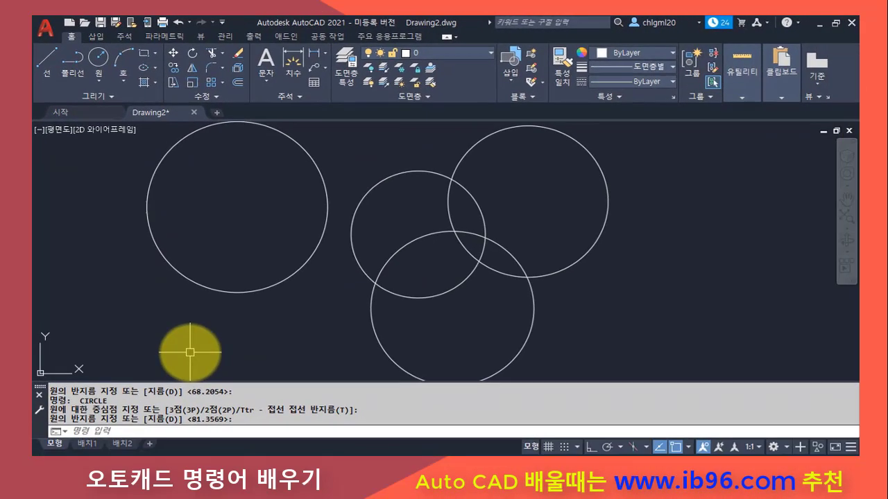
mouse_move(166, 115)
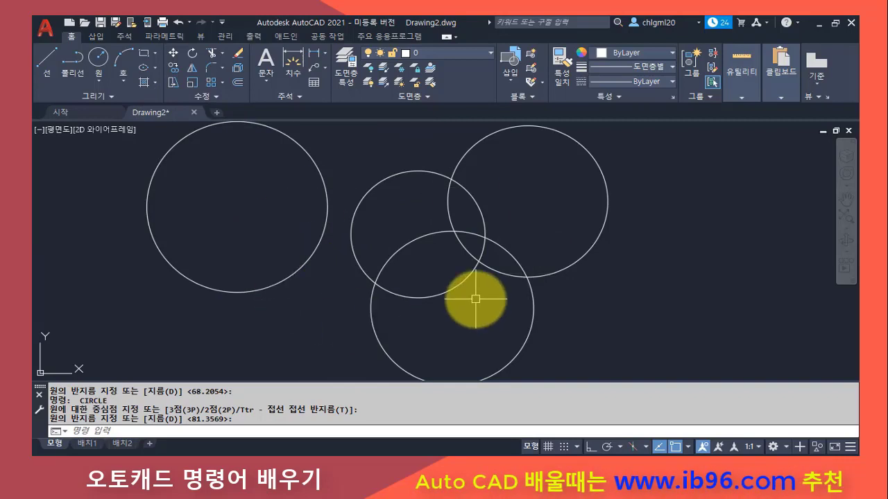
left_click(46, 30)
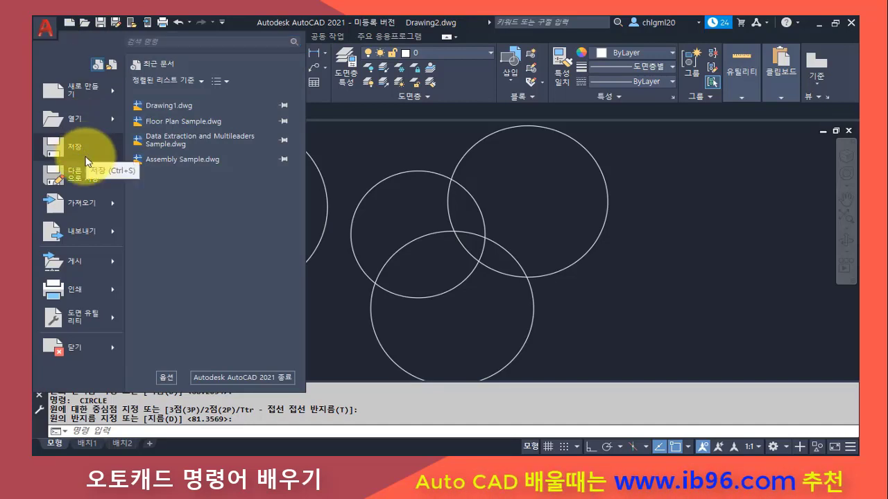
mouse_move(87, 182)
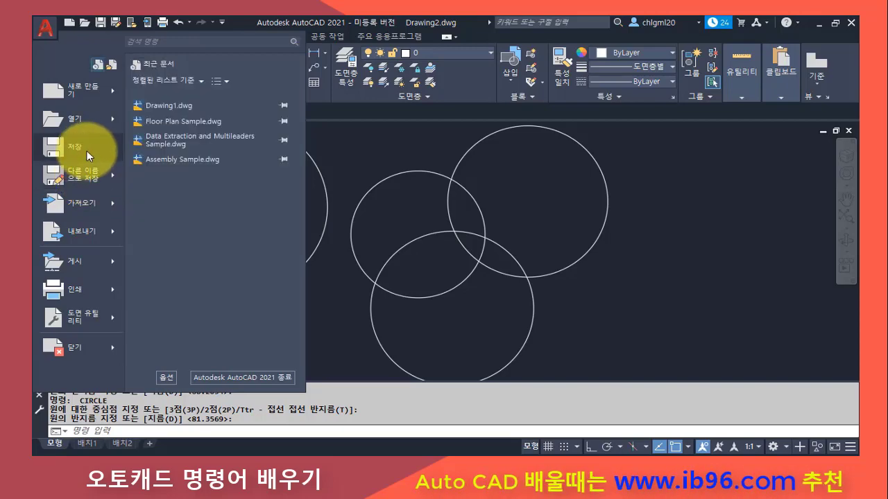
left_click(92, 150)
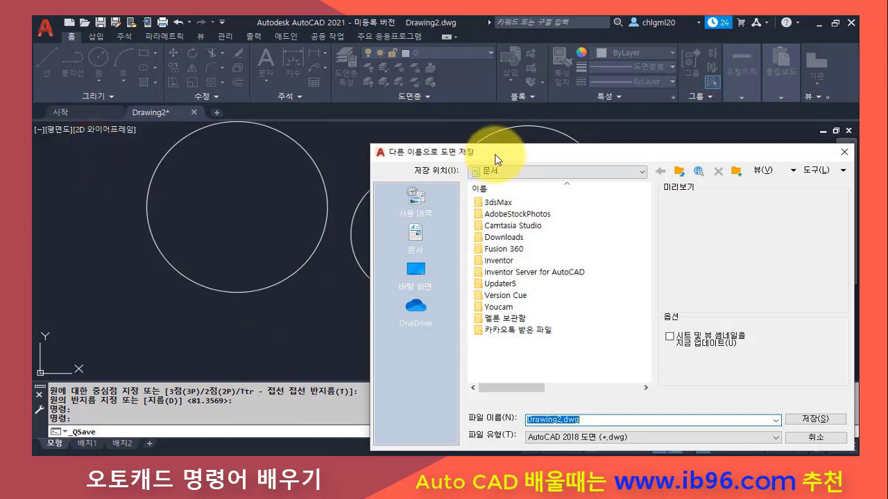
left_click_drag(495, 154, 285, 63)
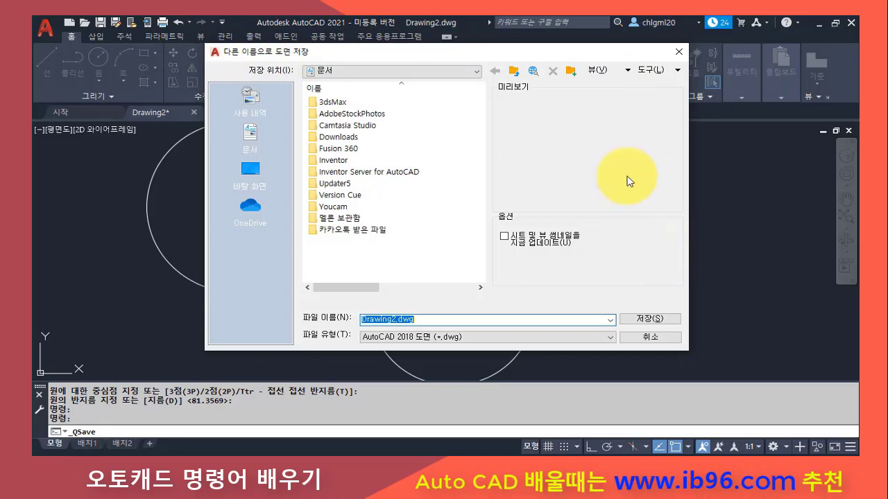
left_click(679, 51)
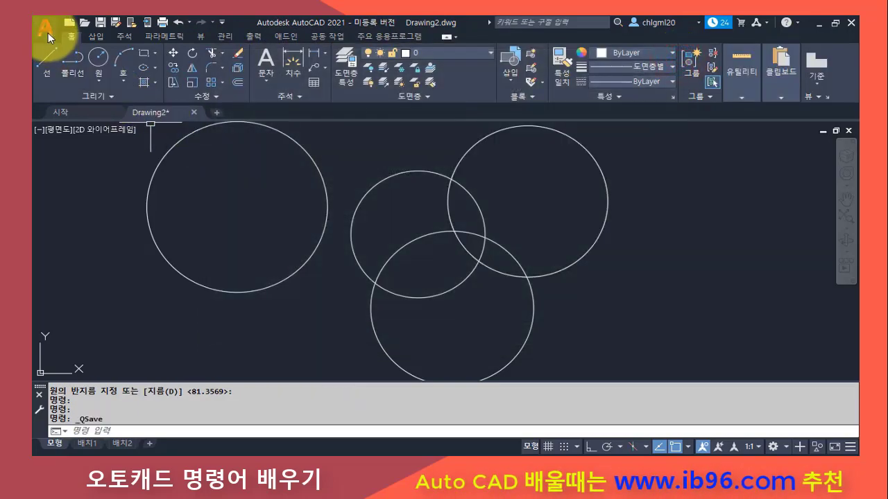
Step: Save the drawing under another name on the desktop (바탕 화면) as 연습1.dwg
left_click(47, 32)
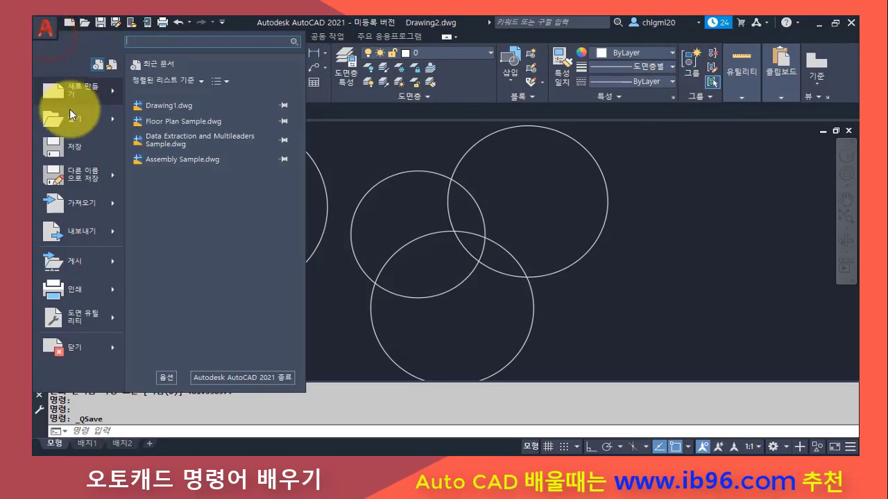
left_click(87, 178)
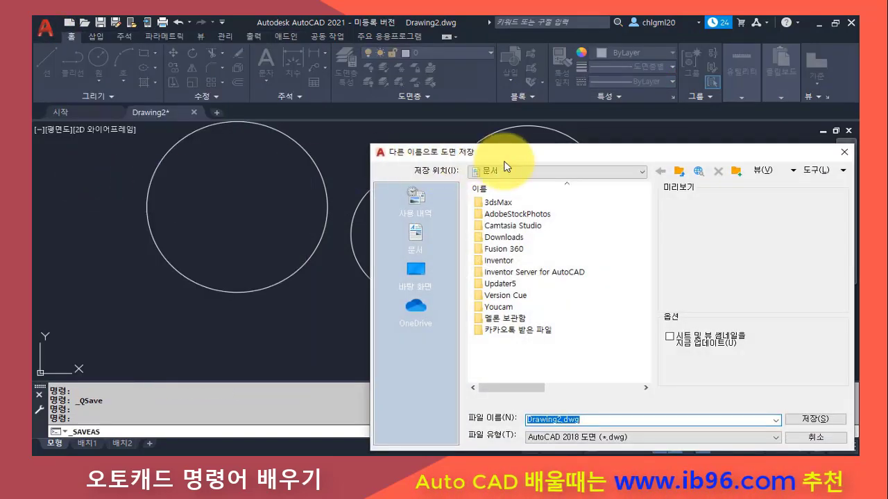
left_click_drag(529, 153, 355, 51)
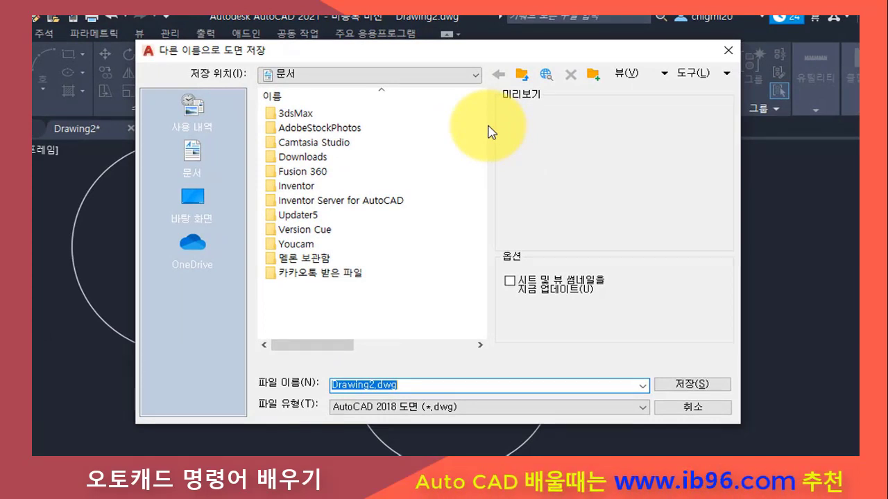
left_click(192, 208)
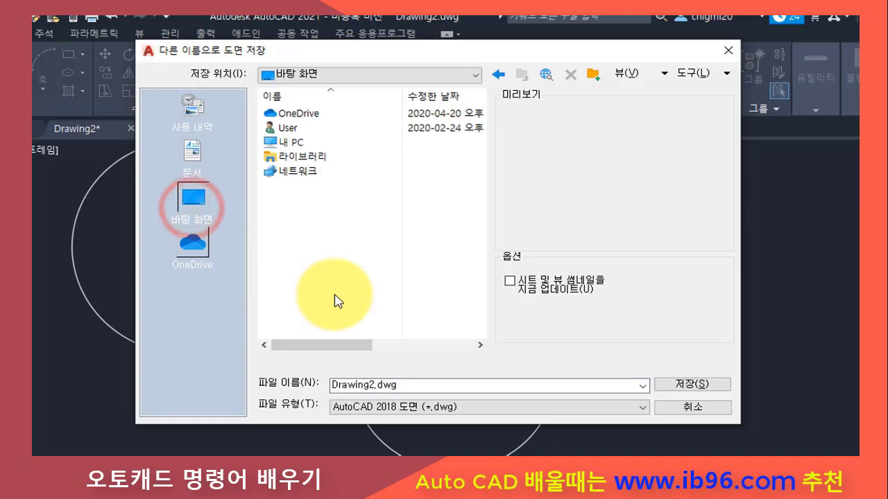
double_click(368, 385)
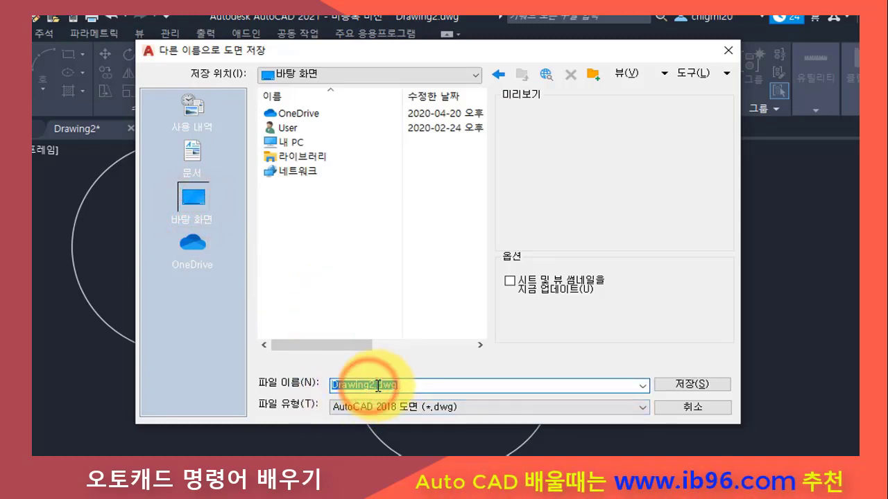
left_click(375, 385)
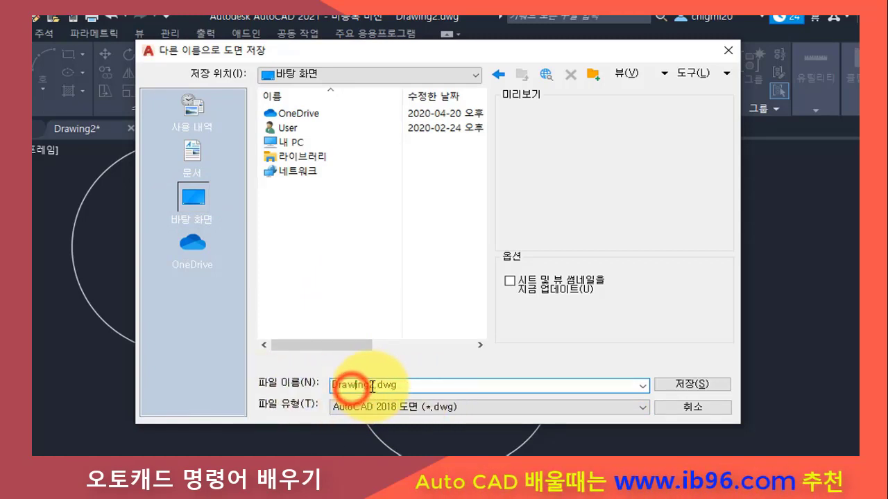
left_click_drag(375, 385, 318, 386)
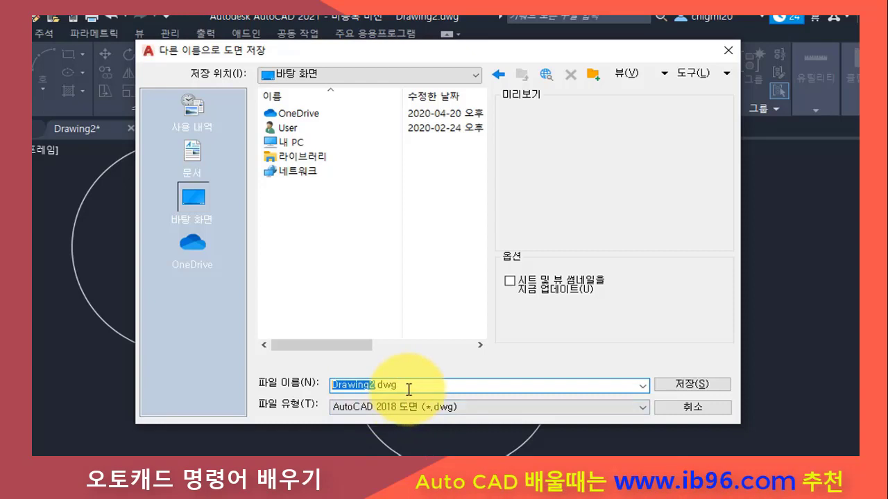
key("BackSpace")
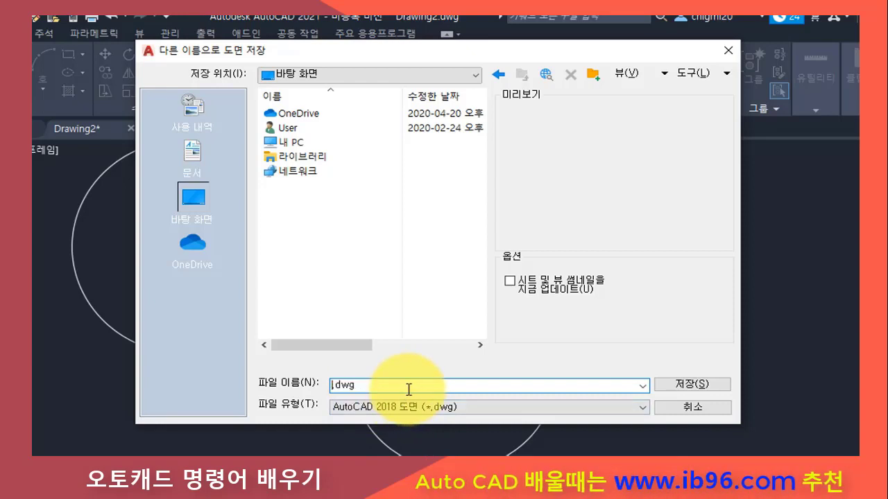
type("연습1")
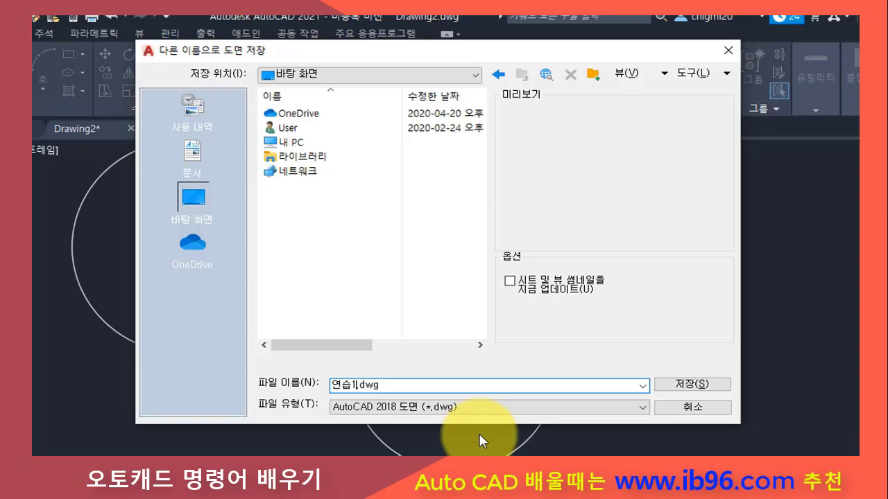
left_click(685, 386)
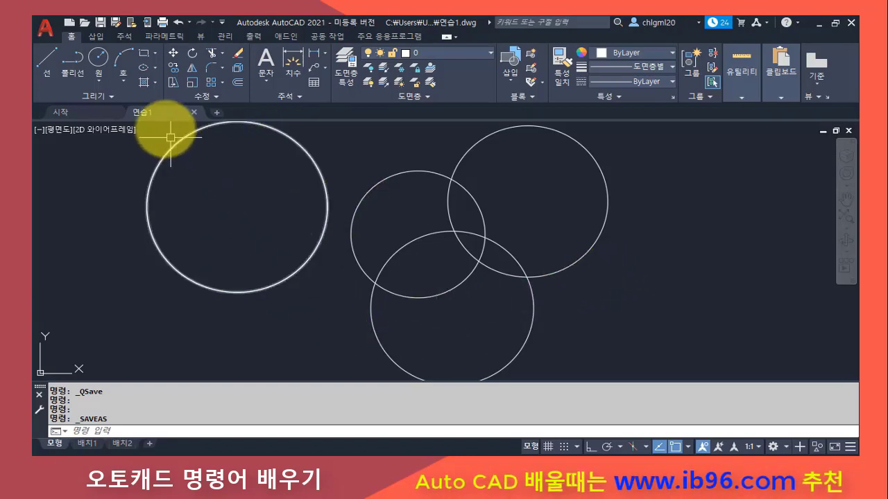
mouse_move(156, 112)
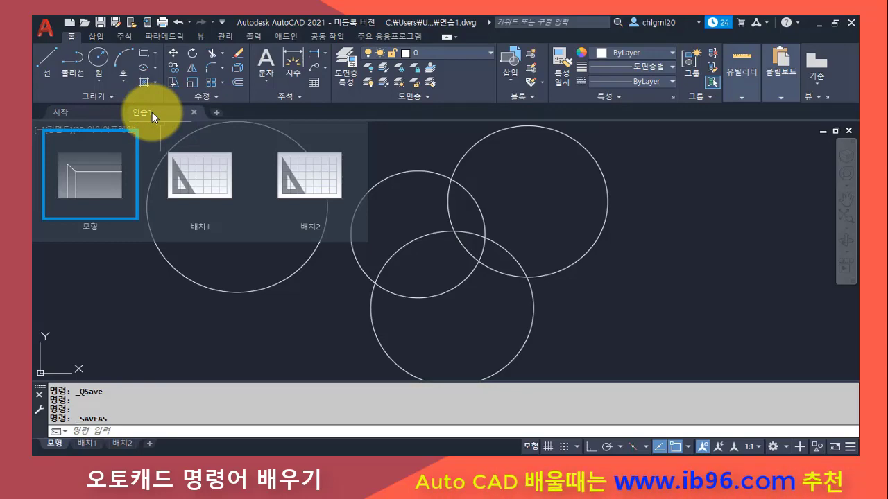
left_click(820, 23)
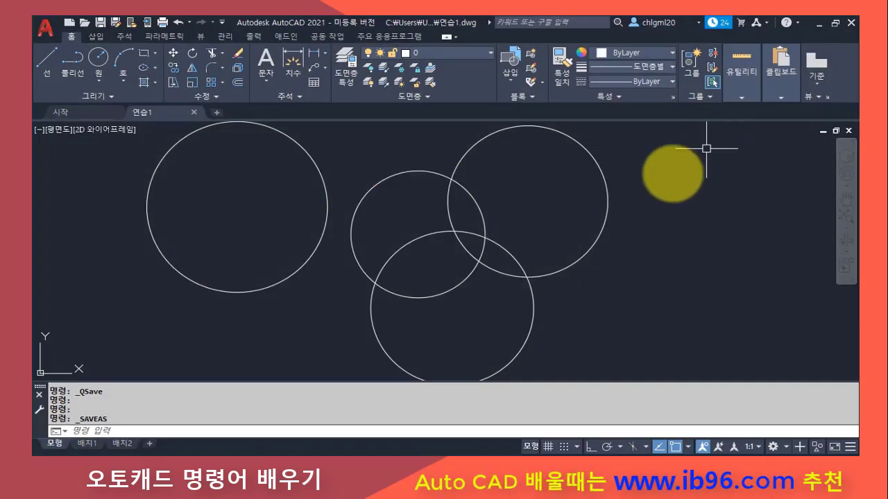
Step: Close the 연습1.dwg drawing and start opening an existing drawing file (도면)
left_click(847, 132)
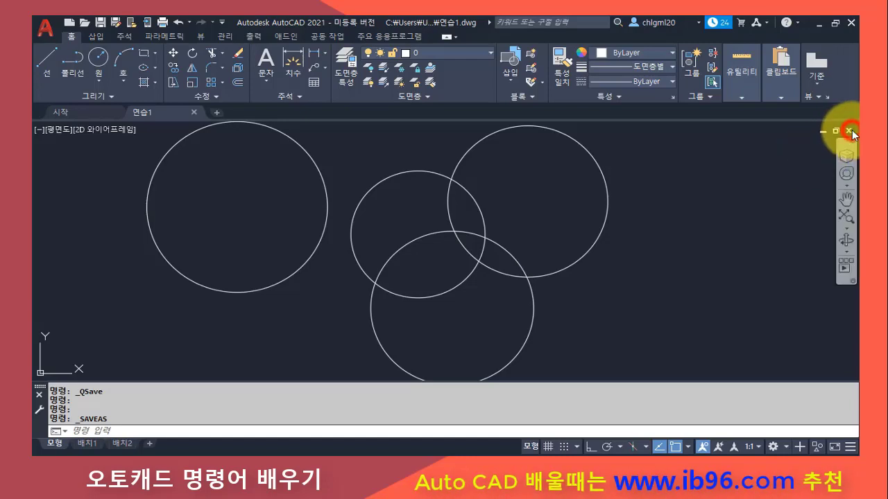
left_click(848, 131)
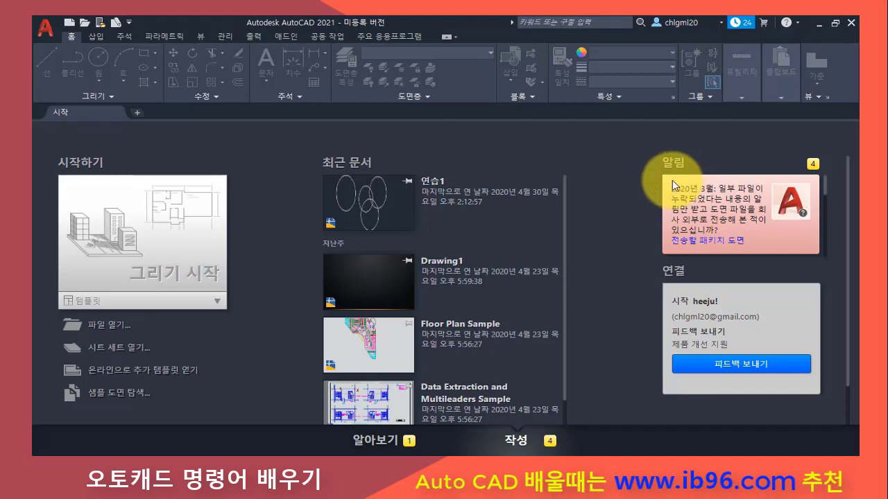
left_click(46, 29)
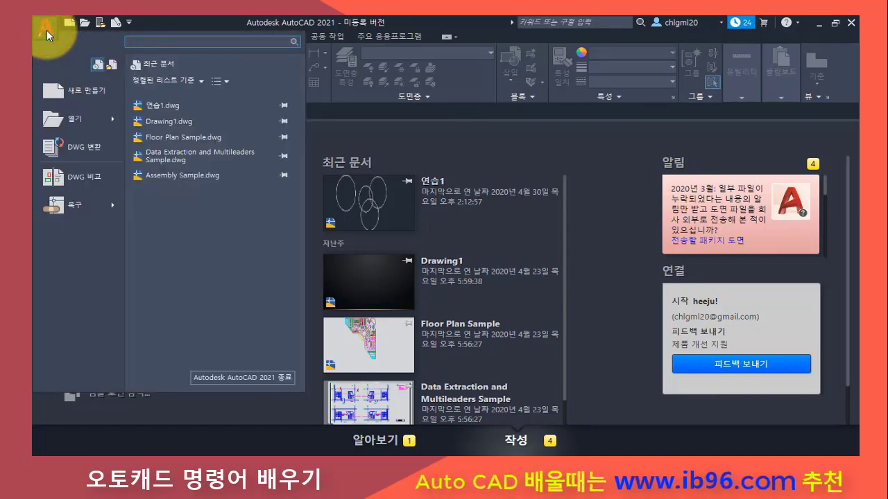
mouse_move(81, 121)
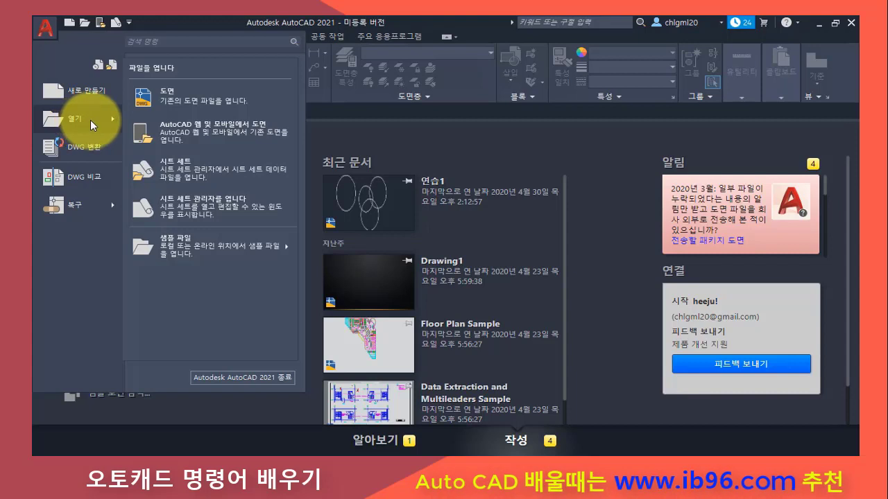
left_click(90, 120)
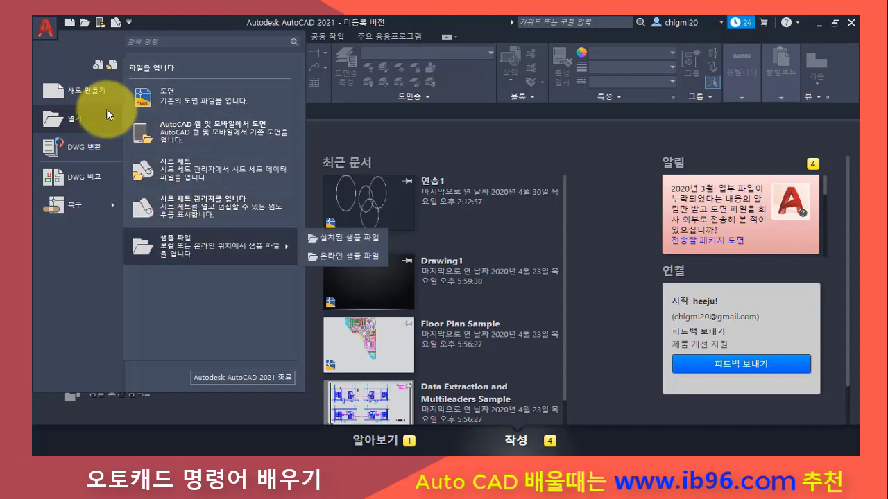
left_click(73, 119)
left_click(72, 118)
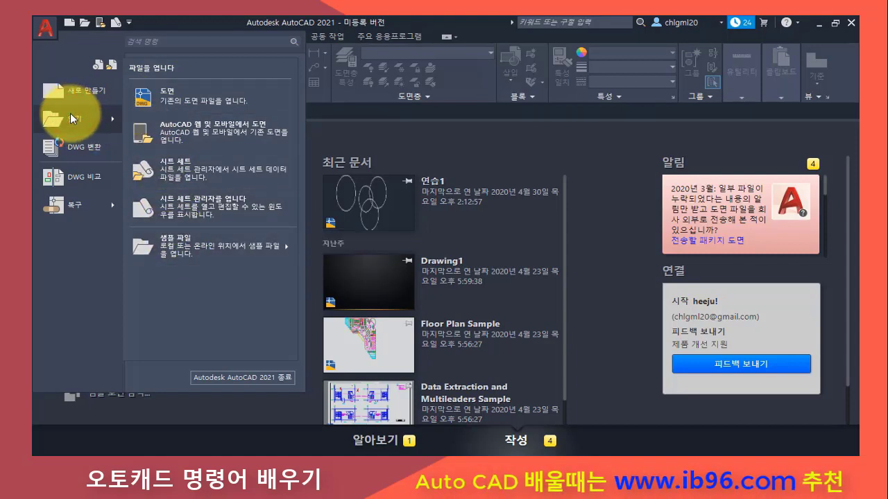
left_click(230, 98)
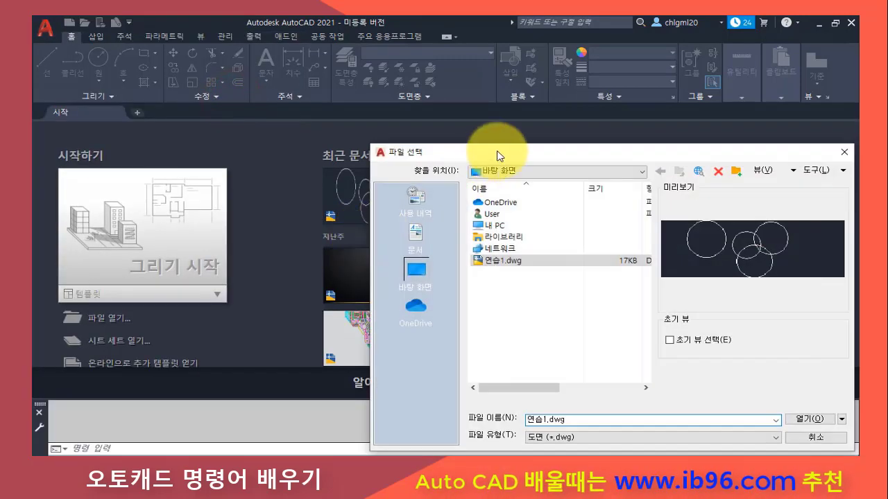
Step: Open 연습1.dwg from the desktop (바탕 화면)
left_click_drag(497, 156, 358, 73)
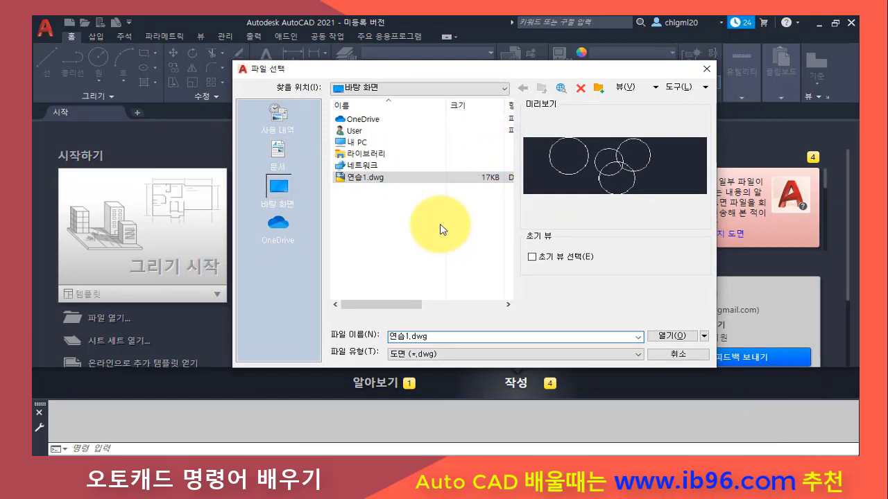
left_click(281, 189)
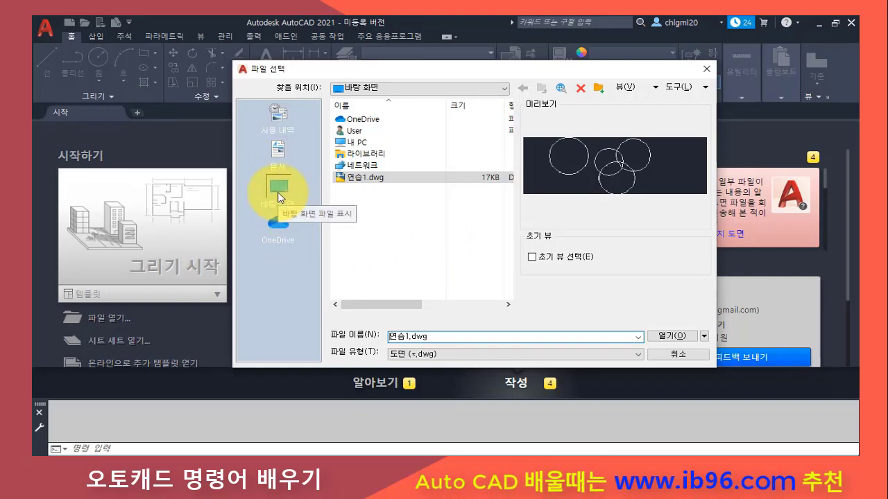
left_click(367, 179)
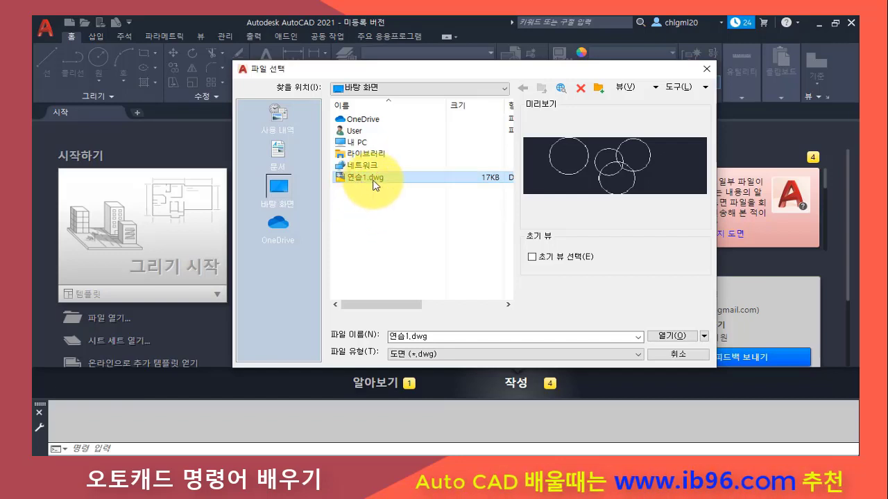
left_click(671, 336)
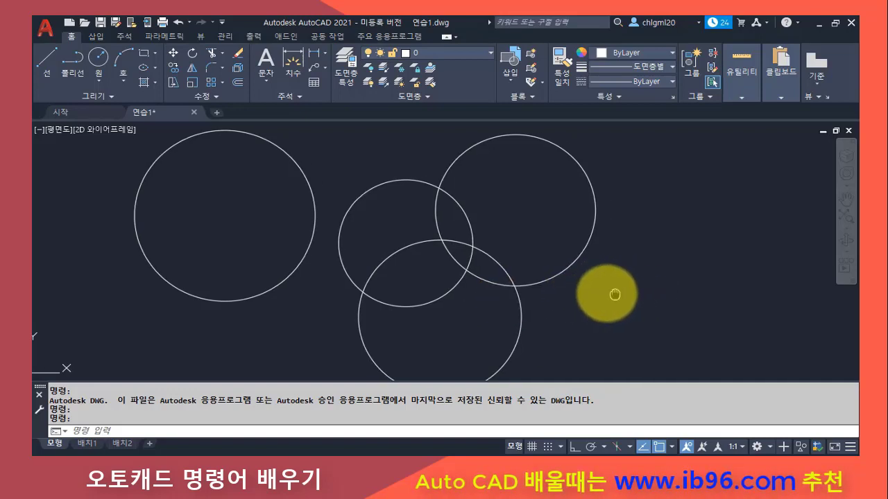
Step: Draw four separate slanted lines running across the circles
middle_click_drag(598, 282, 576, 281)
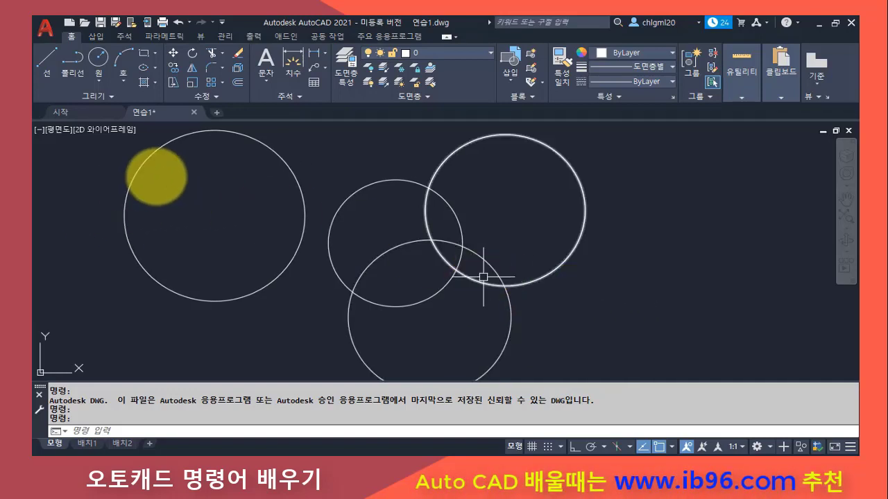
key("F1")
left_click(835, 78)
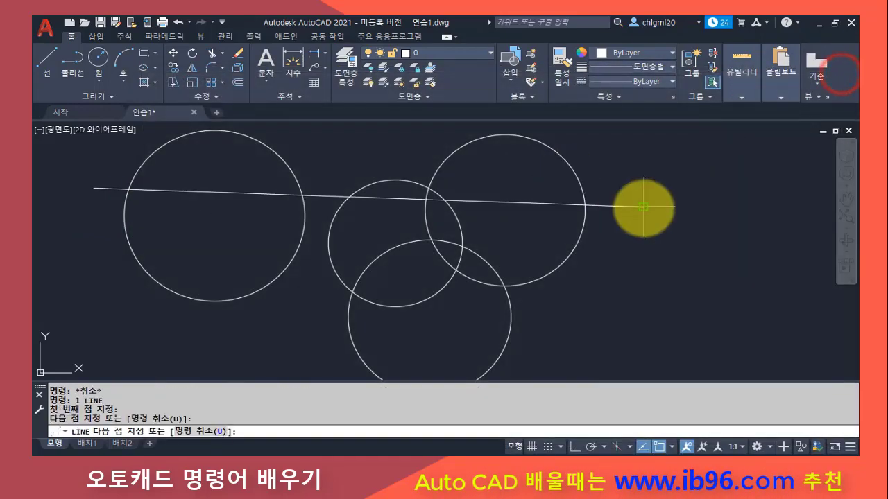
left_click(644, 206)
key("Return")
key("Return")
left_click(109, 303)
left_click(644, 273)
key("Return")
key("Return")
left_click(79, 222)
left_click(577, 307)
key("Return")
key("Return")
left_click(221, 346)
left_click(704, 238)
key("Return")
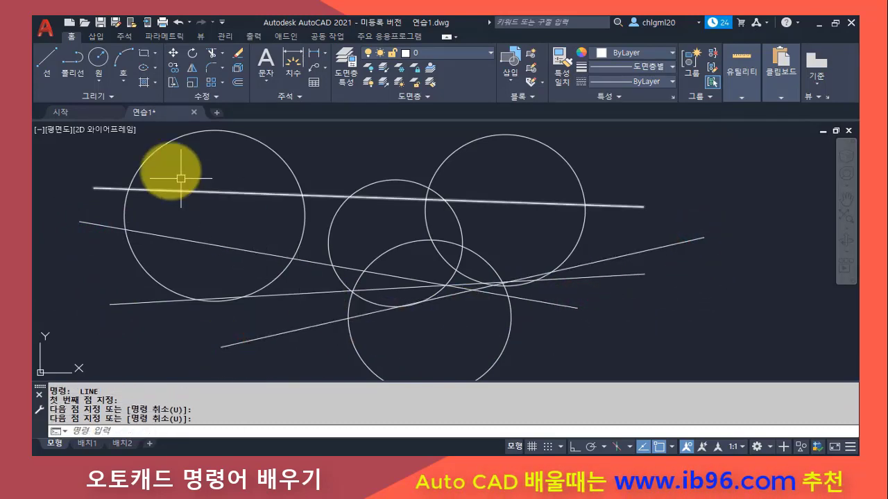
Step: Save the changes to 연습1.dwg and check the file on the desktop
left_click(46, 29)
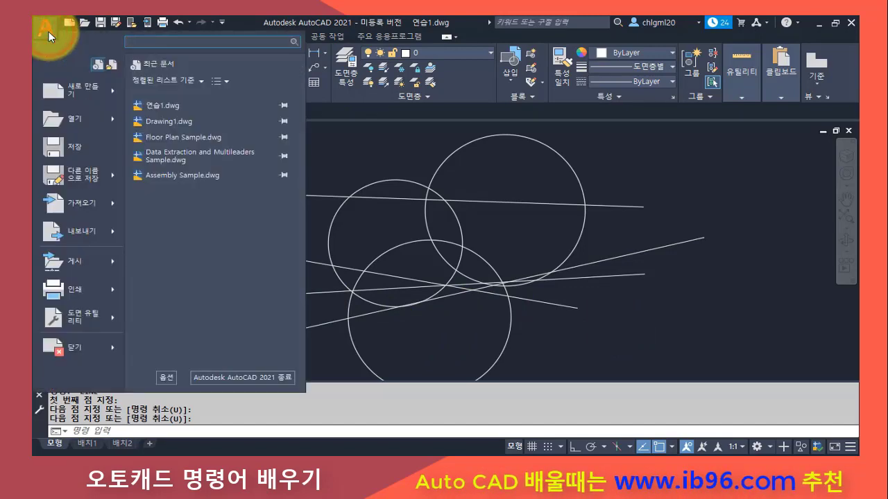
left_click(61, 149)
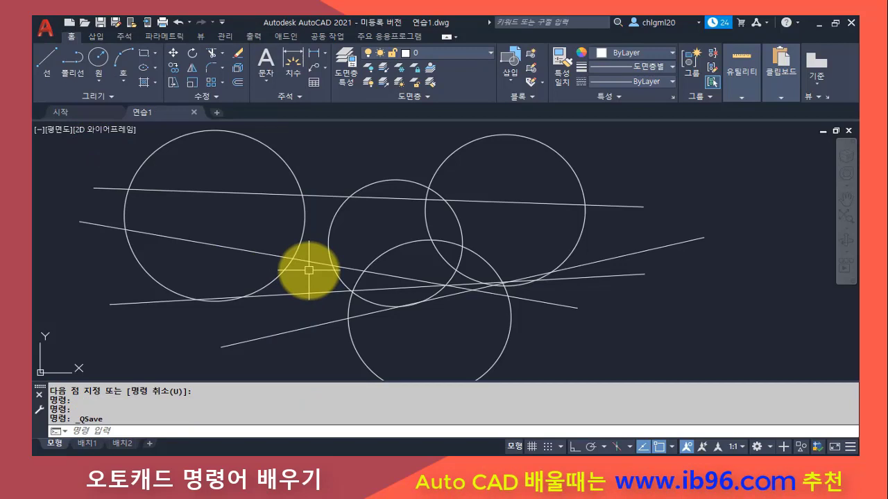
mouse_move(165, 115)
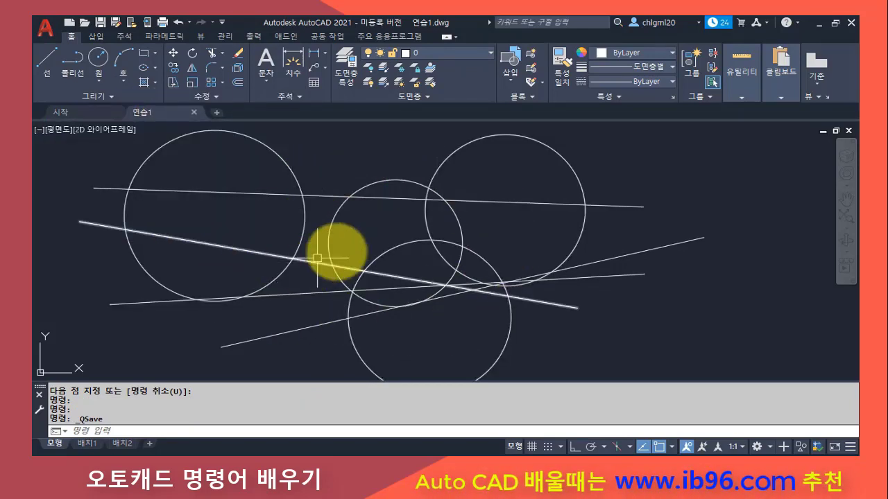
left_click(818, 23)
left_click(307, 294)
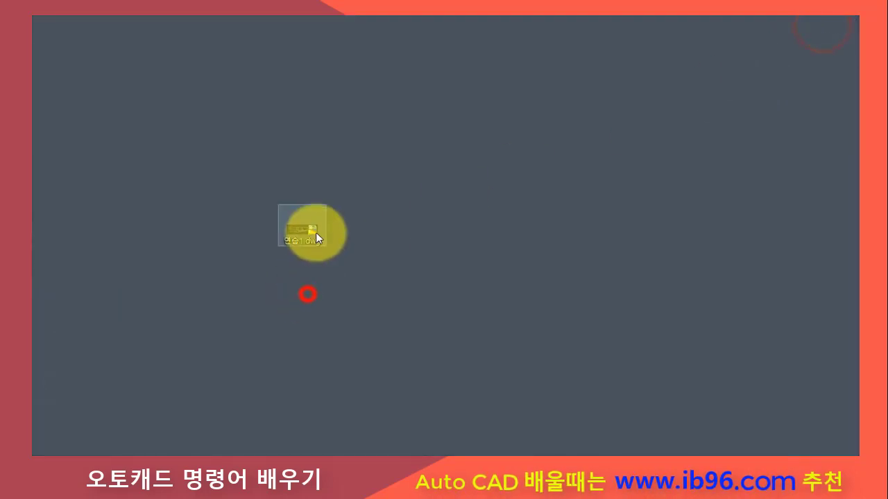
left_click(314, 233)
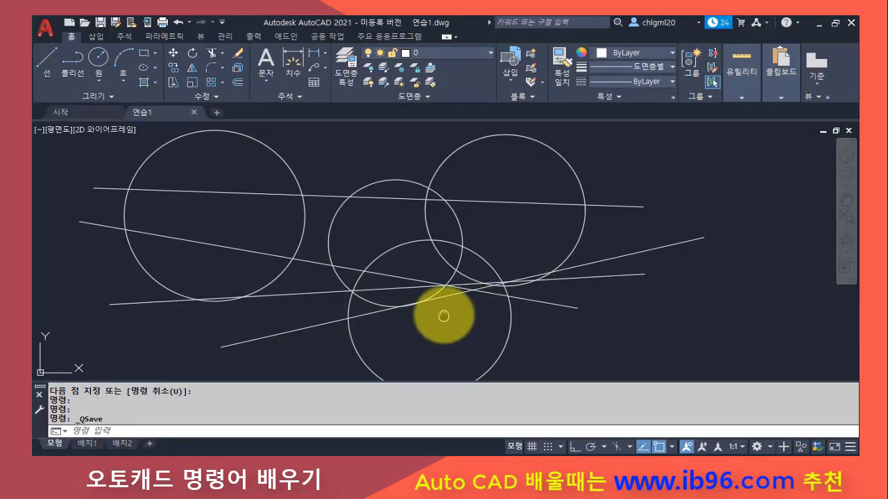
Step: Add three more circles over the drawing, the first with a radius of about 77 and the second about 205
scroll(154, 374, "up", 1)
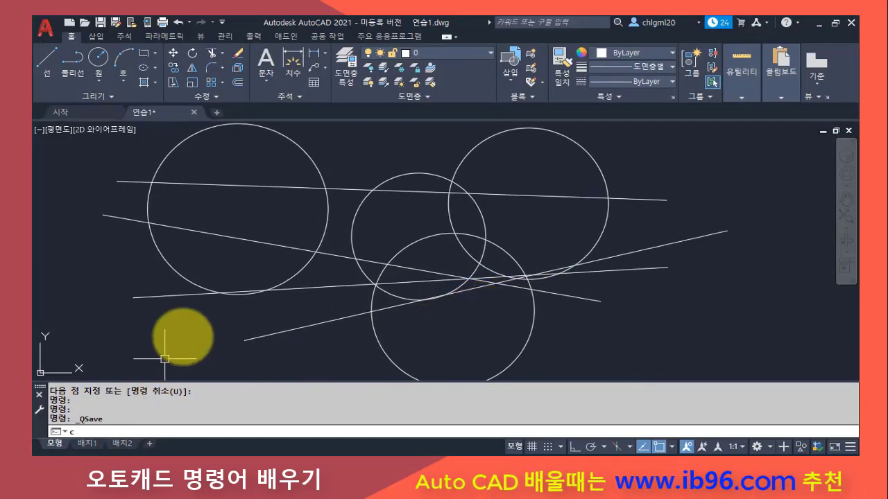
type("c")
left_click(173, 284)
left_click(224, 337)
key("space")
left_click(427, 284)
left_click(477, 326)
key("space")
left_click(286, 265)
left_click(332, 309)
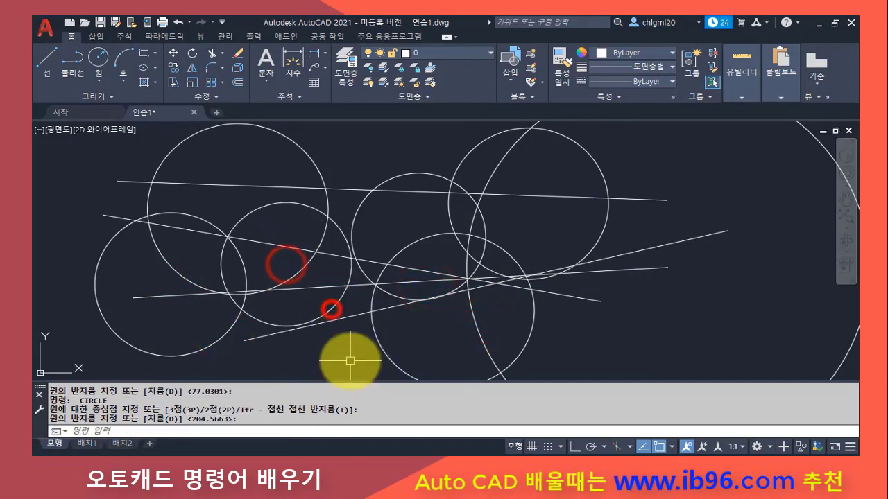
Step: Save the drawing under another name on the desktop (바탕 화면) as 연습2.dwg
left_click(43, 30)
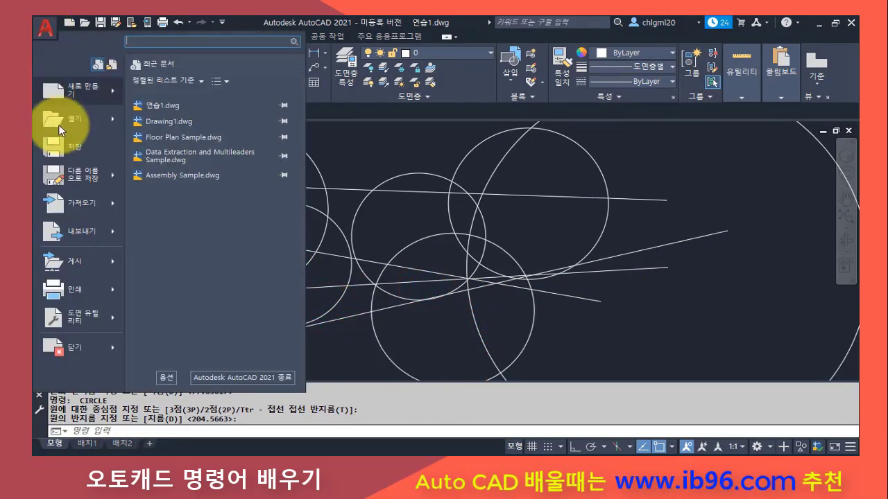
mouse_move(86, 177)
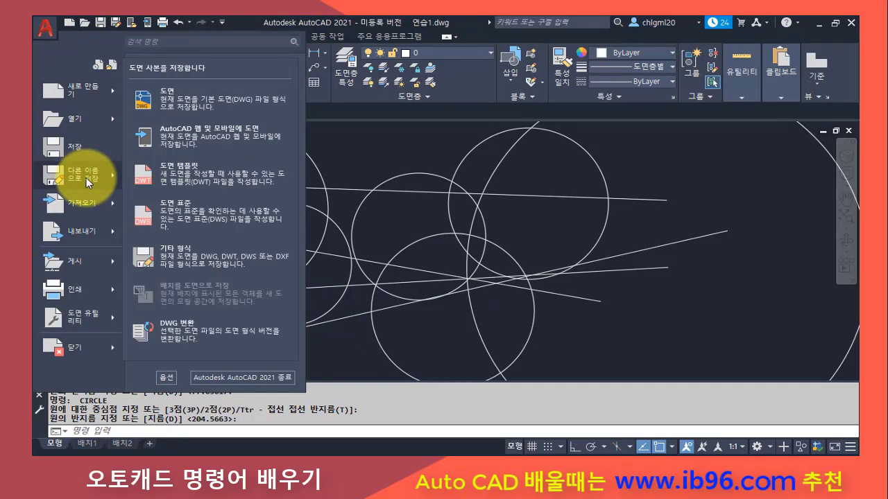
left_click(208, 104)
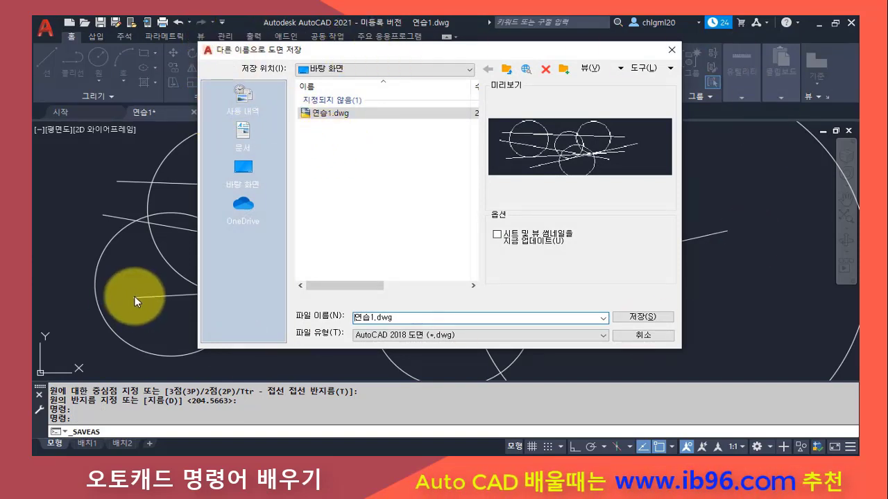
left_click(368, 318)
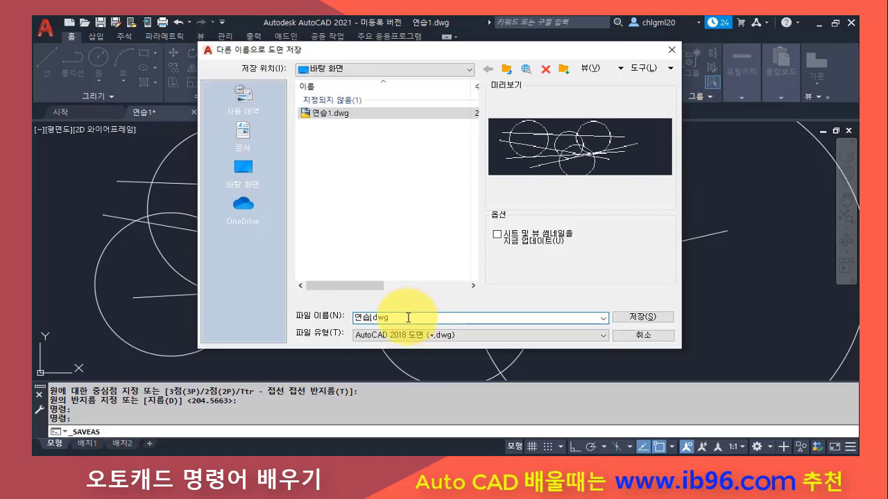
key("BackSpace")
type("2")
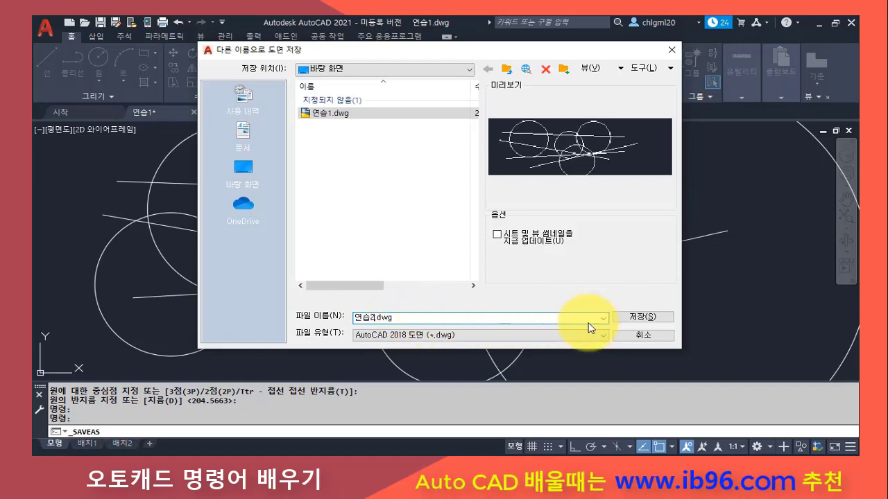
left_click(645, 318)
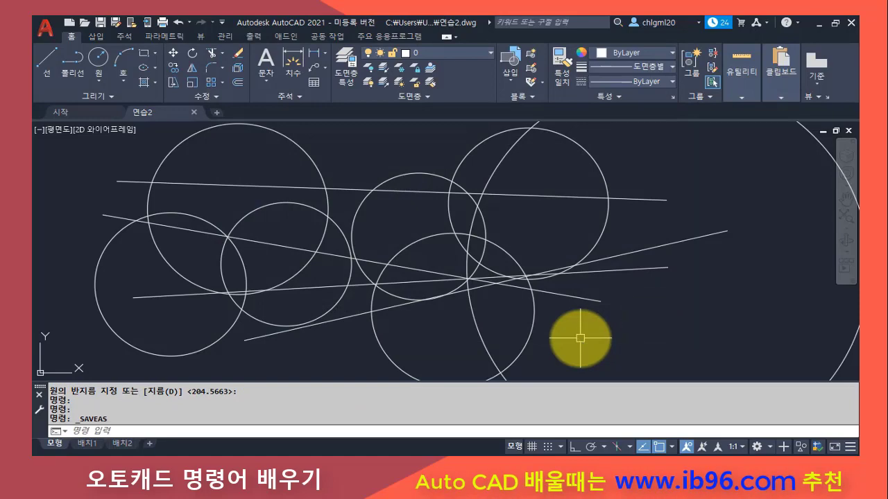
Step: Switch to the desktop, place 연습2.dwg beside 연습1.dwg, and return to the open drawing to check its file path
left_click(819, 24)
left_click_drag(124, 275, 368, 254)
left_click(380, 279)
left_click(348, 236)
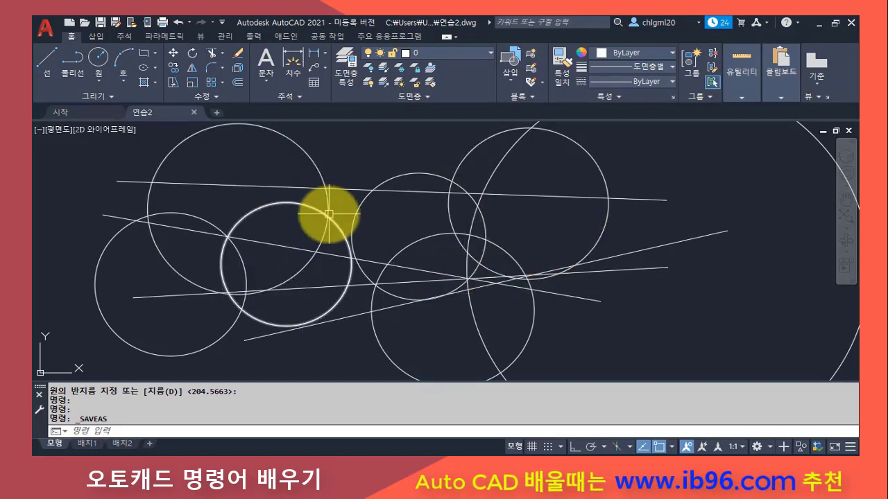
mouse_move(133, 112)
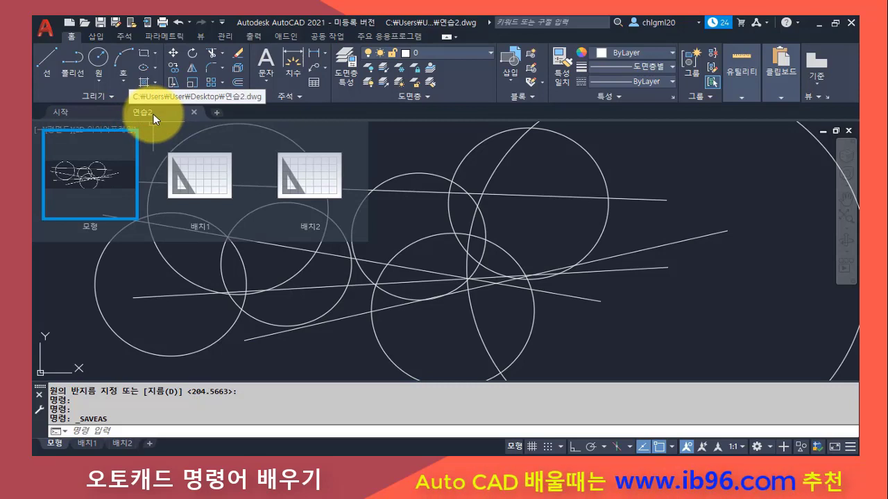
Step: Erase all four lines and four of the circles, keeping two overlapping circles and a separate one to their right
mouse_move(568, 297)
middle_mouse_down()
mouse_move(539, 301)
mouse_move(581, 206)
mouse_move(562, 266)
middle_mouse_up()
type("e")
left_click(586, 183)
left_click(500, 157)
key("space")
key("space")
left_click(471, 238)
left_click(419, 191)
key("space")
middle_click_drag(482, 264, 482, 182)
key("space")
left_click(589, 311)
left_click(528, 152)
key("space")
key("space")
left_click(336, 186)
left_click(311, 177)
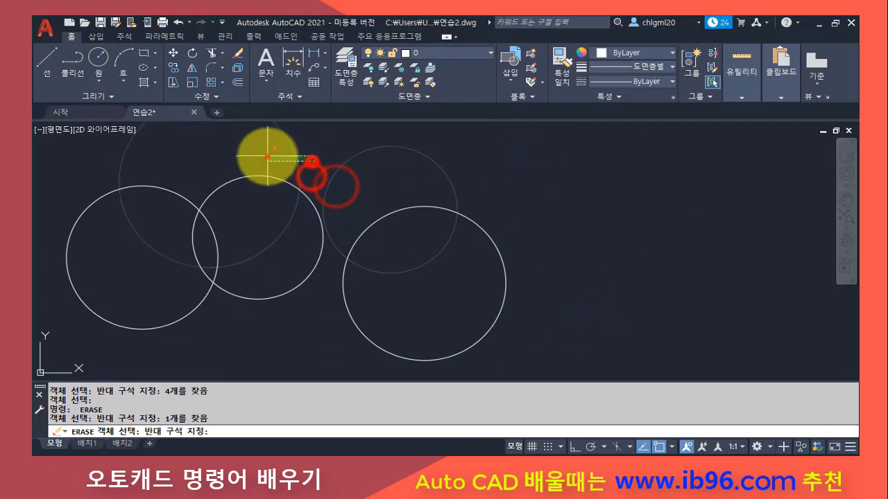
left_click(268, 155)
key("space")
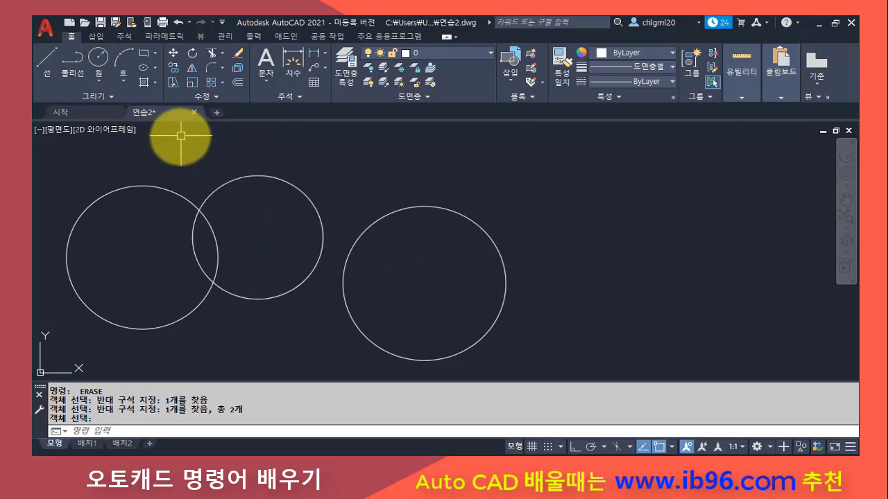
Step: Save the changes to 연습2.dwg and close the drawing
left_click(45, 28)
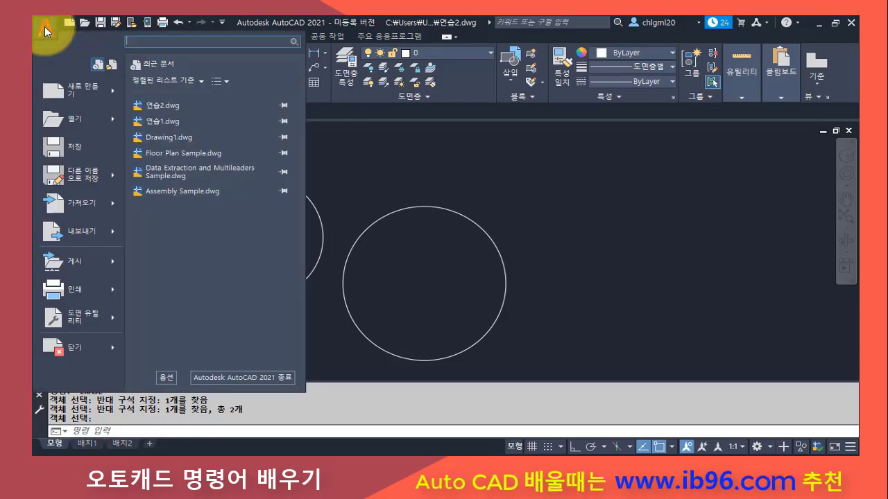
left_click(77, 153)
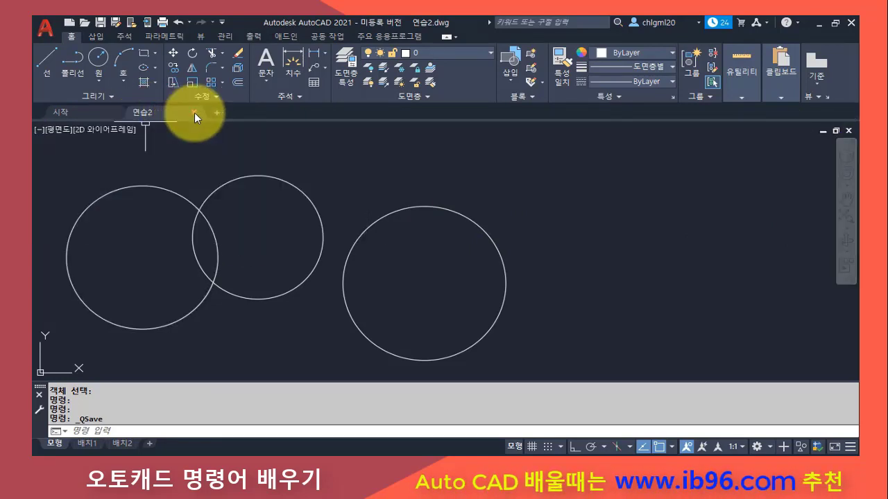
left_click(194, 112)
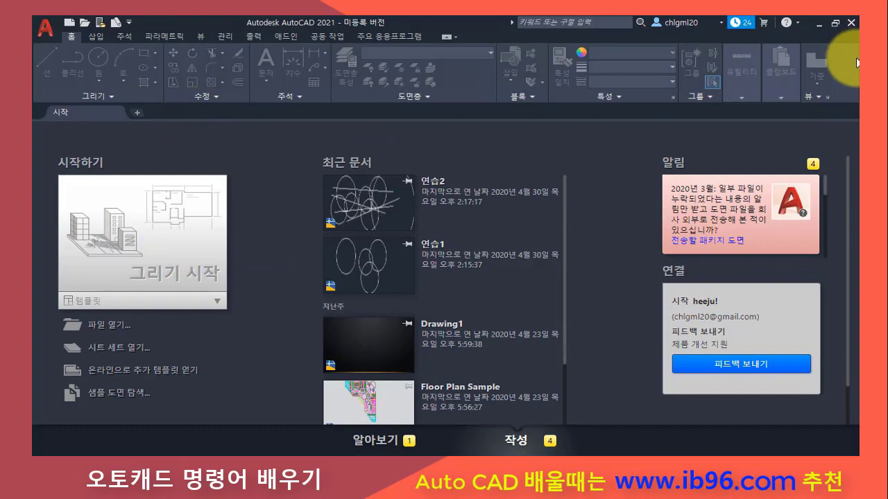
Step: Switch to the desktop and place the 연습2.bak file beside 연습2.dwg
left_click(820, 23)
left_click_drag(33, 104, 400, 236)
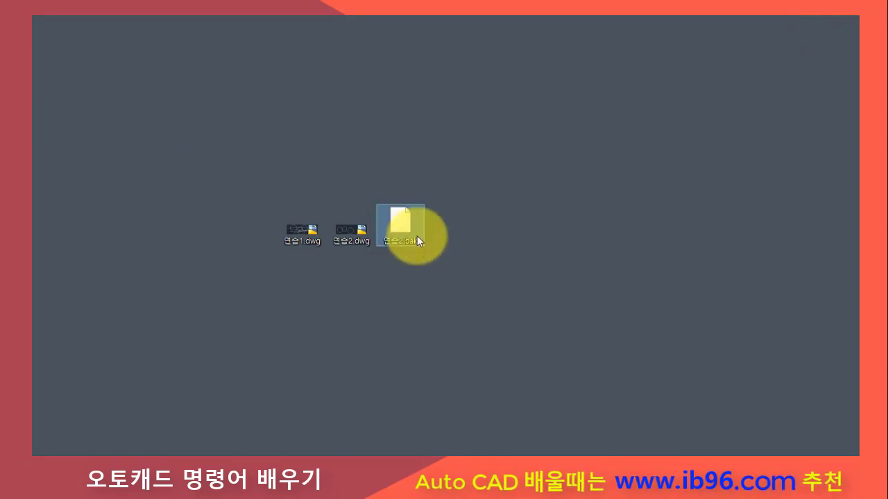
Step: Compare the file type, size and modification date of 연습2.bak and 연습2.dwg on the desktop
left_click(487, 248)
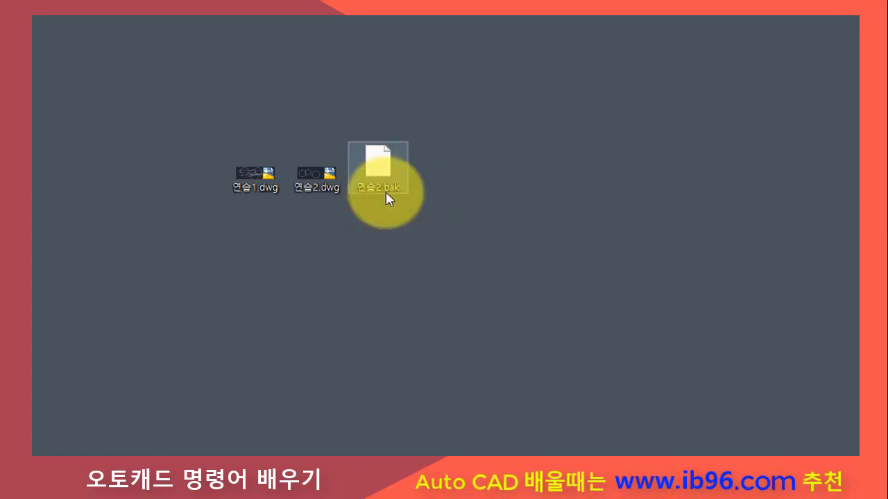
mouse_move(386, 186)
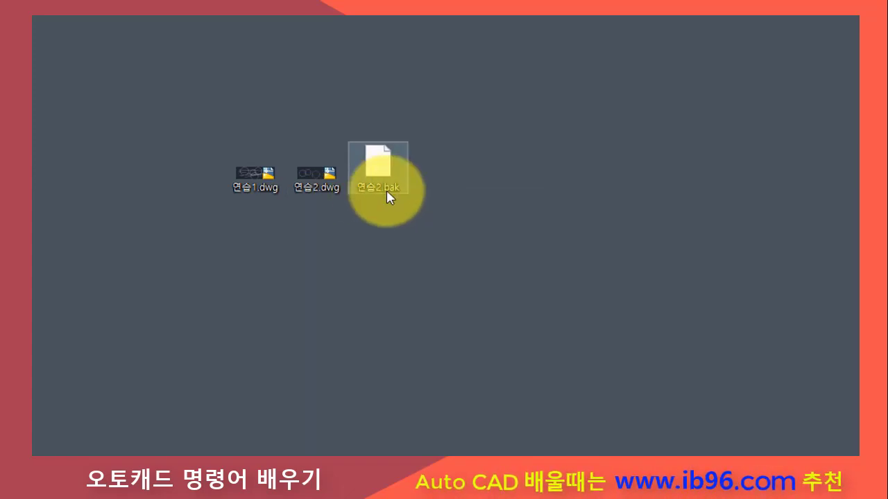
left_click(353, 217)
left_click(385, 190)
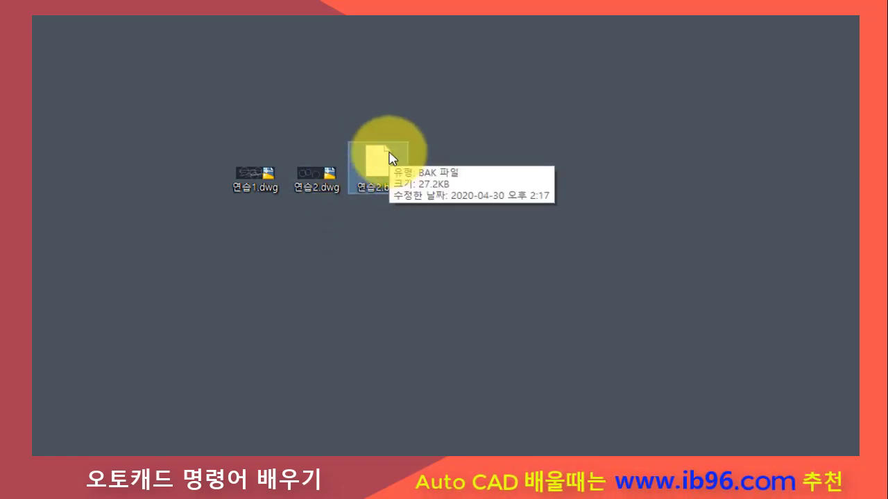
left_click(320, 197, "ctrl")
left_click(320, 198, "ctrl")
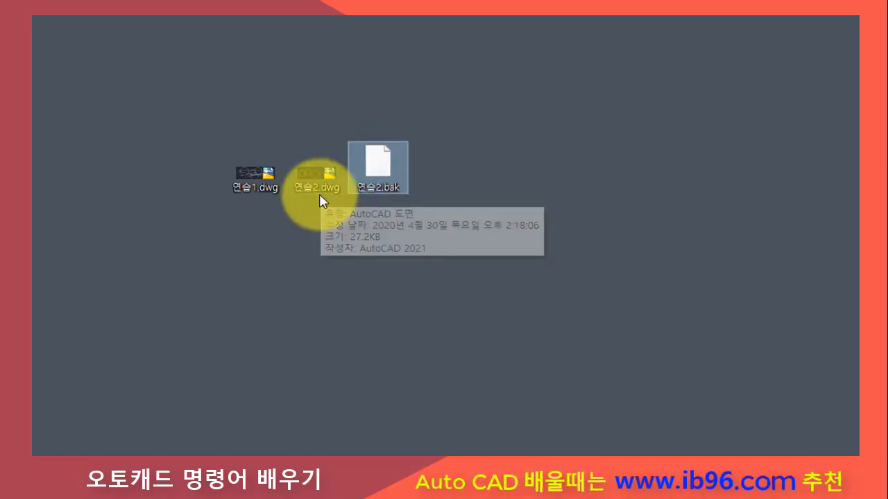
left_click(320, 197, "ctrl")
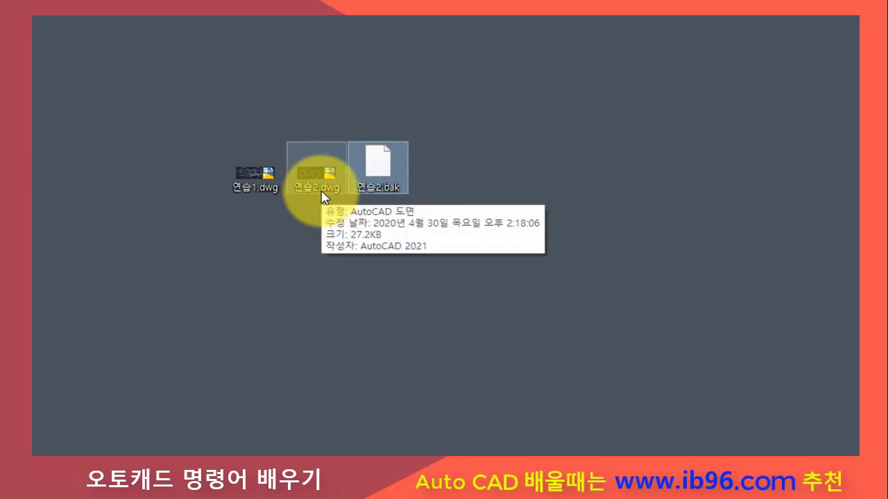
left_click(326, 228)
mouse_move(392, 192)
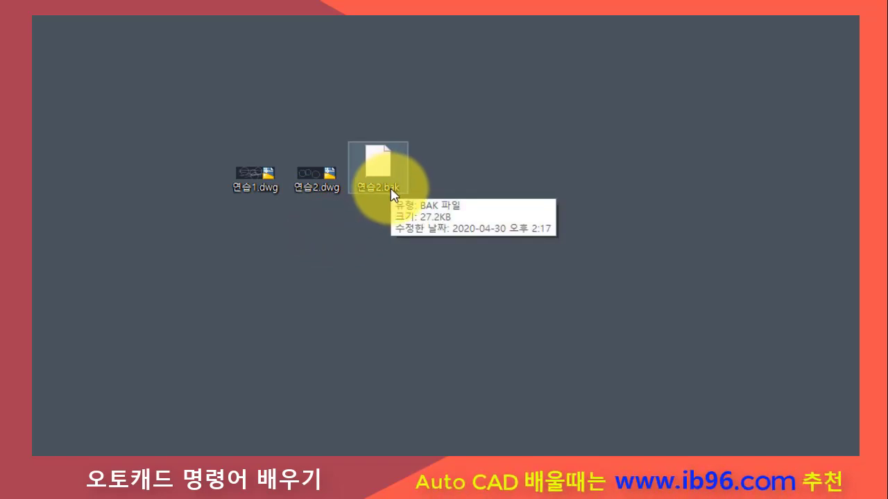
left_click(373, 229)
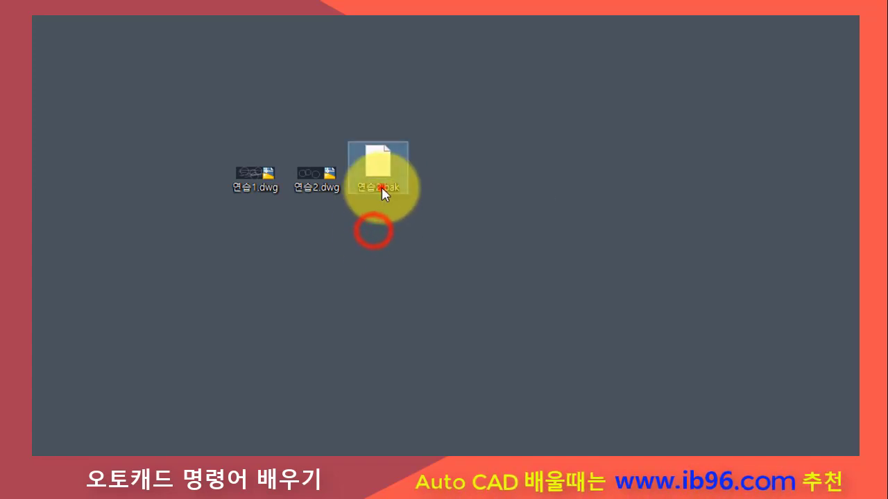
left_click(379, 186)
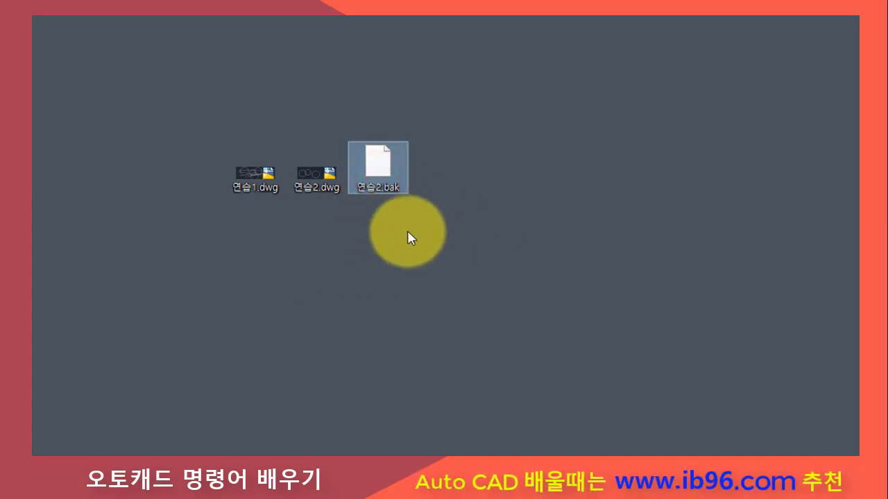
left_click(369, 239)
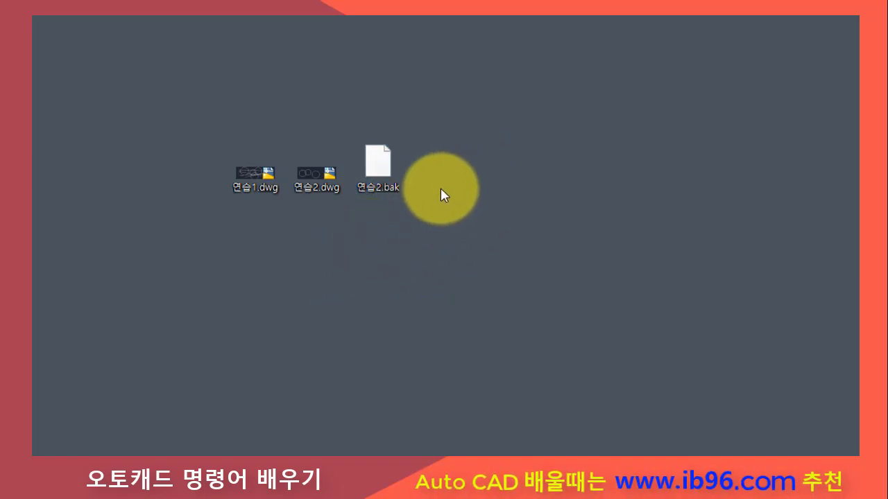
Step: Start renaming 연습2.bak and replace its .bak extension with .dwg
left_click(383, 186)
right_click(383, 186)
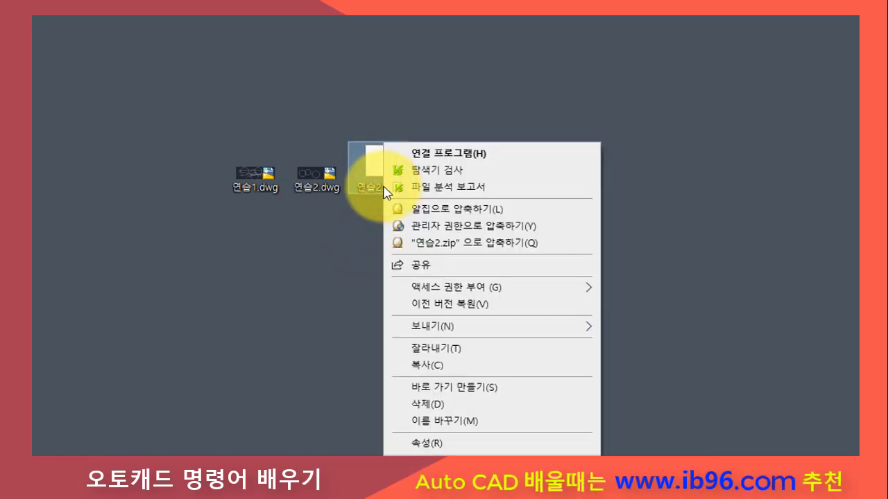
left_click(488, 422)
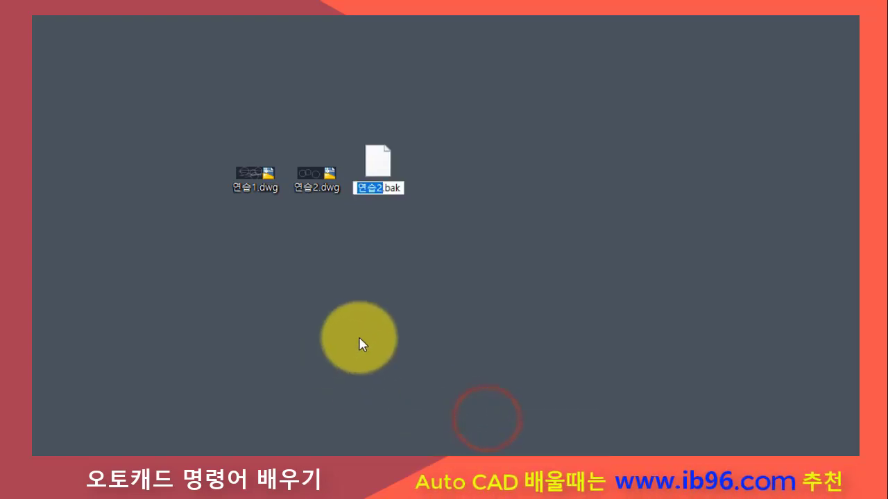
left_click(404, 189)
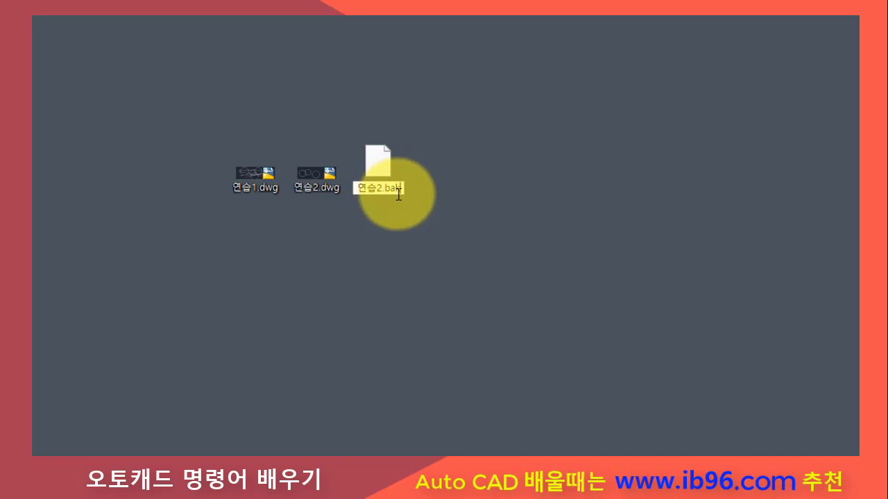
key("BackSpace")
key("BackSpace")
key("BackSpace")
key("BackSpace")
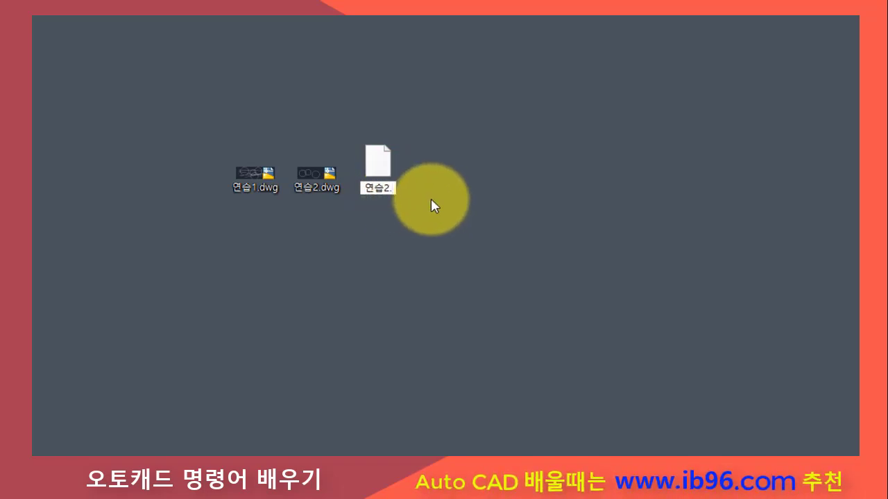
type(".dwg")
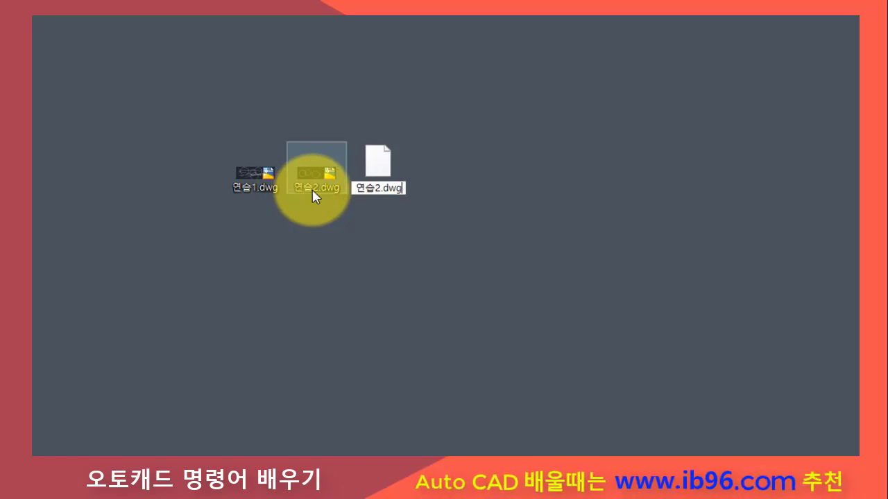
Step: Add -1 after 연습2 to name the backup file 연습2-1.dwg, and accept the extension change
left_click(382, 188)
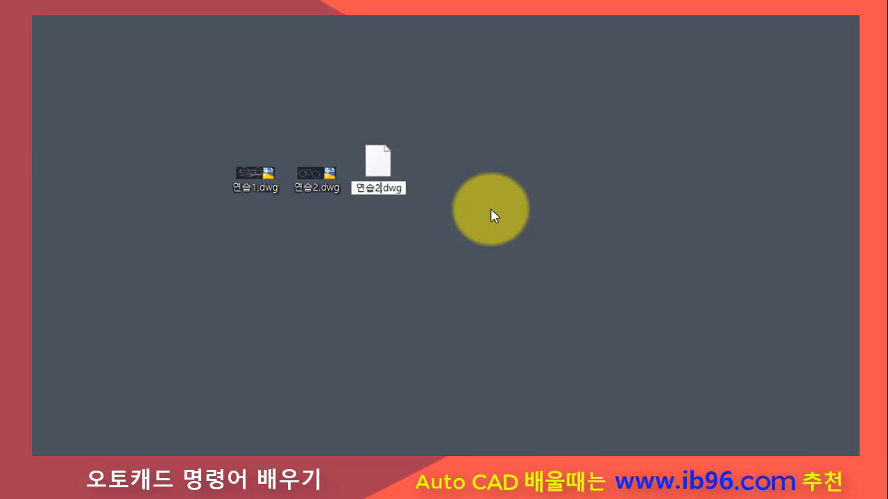
type("-")
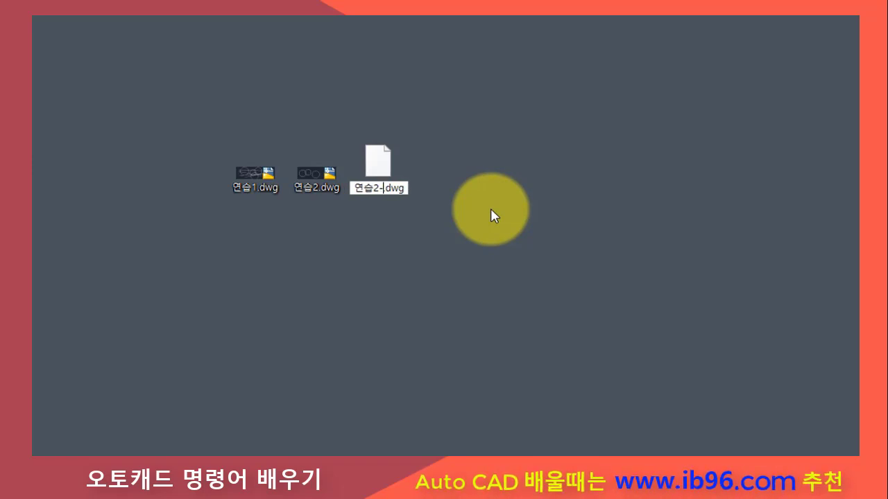
type("1")
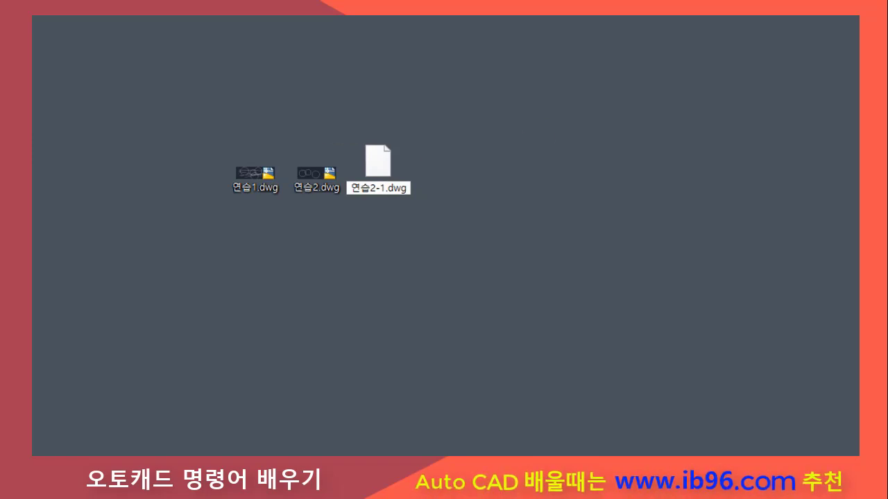
key("Return")
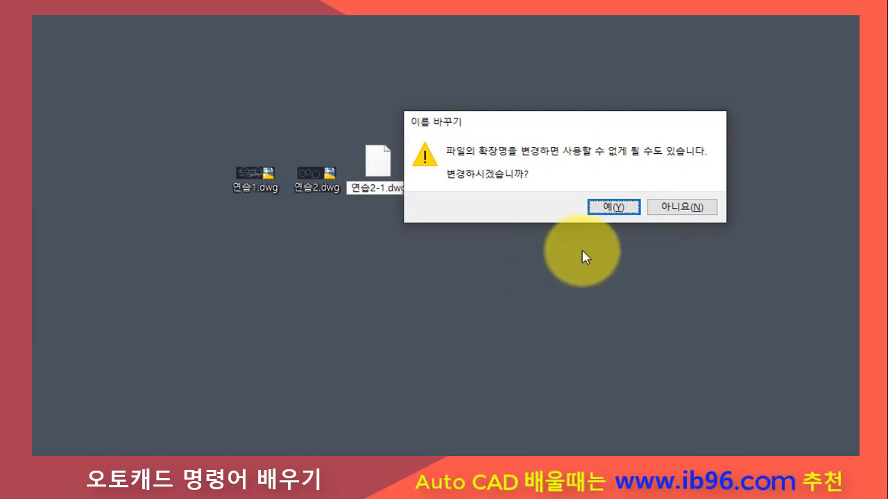
left_click(623, 206)
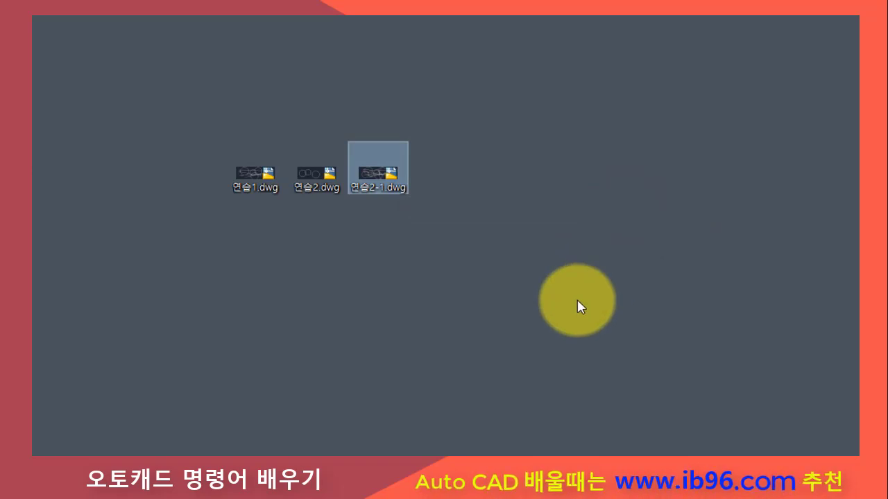
left_click(396, 254)
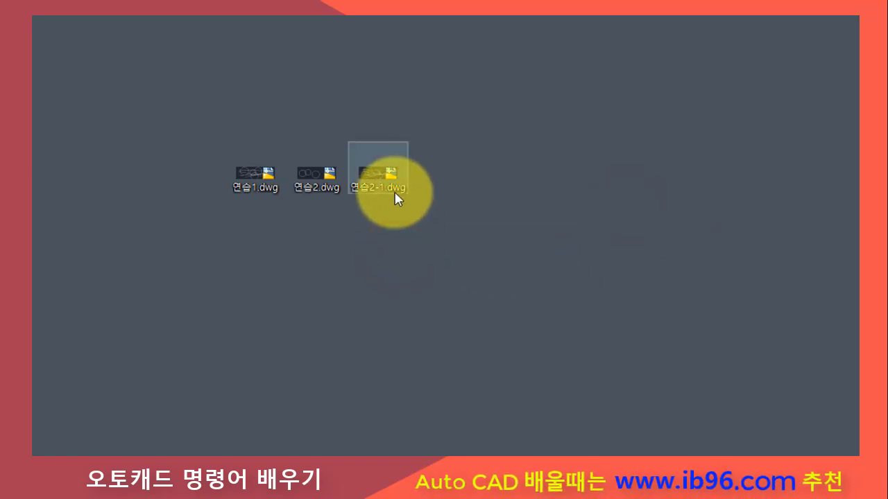
Step: Switch to AutoCAD and open the drawing 연습2-1.dwg from the desktop
mouse_move(397, 199)
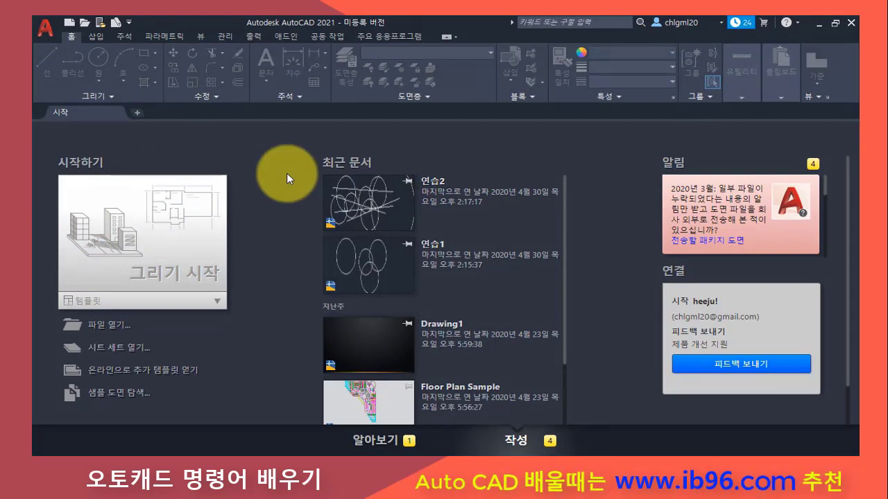
left_click(46, 28)
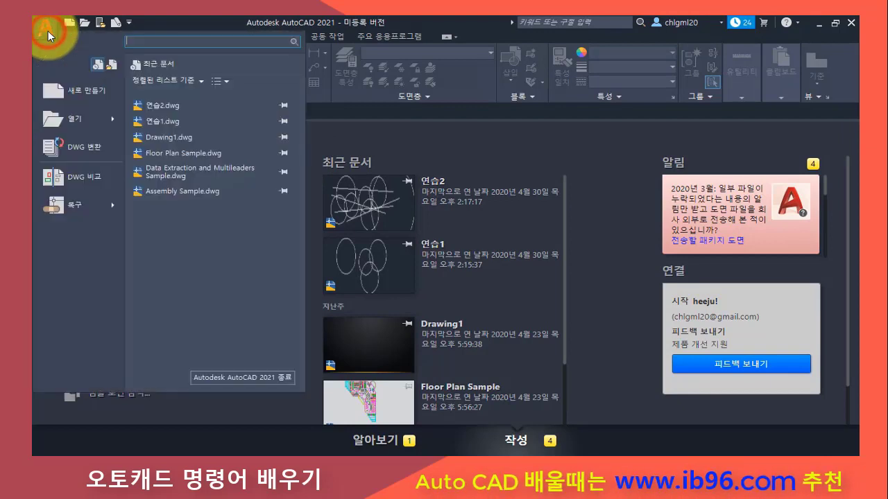
left_click(89, 125)
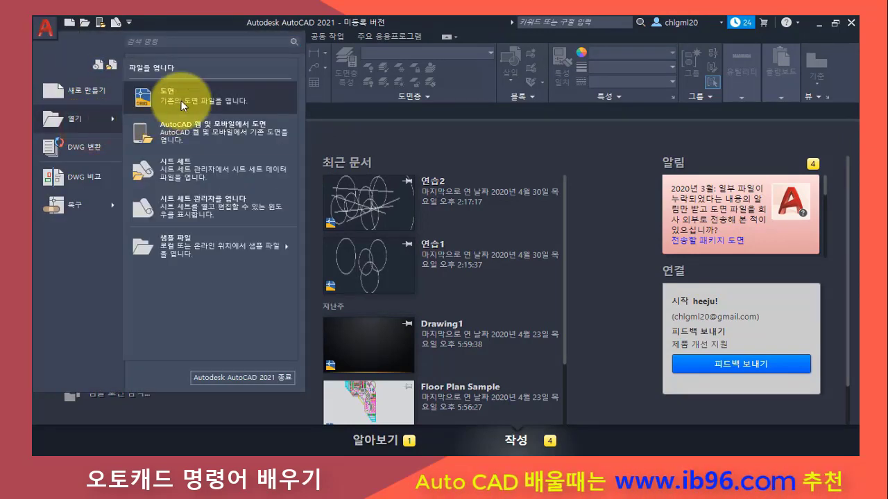
left_click(181, 100)
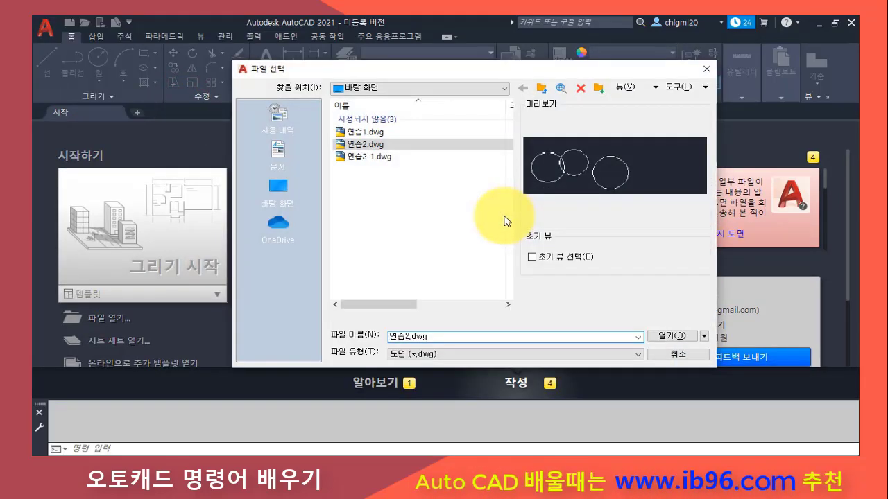
left_click(382, 158)
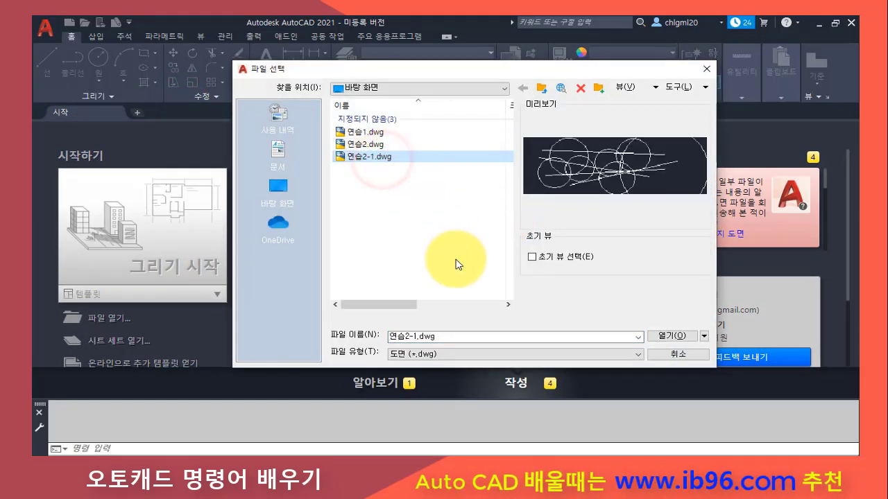
left_click(674, 337)
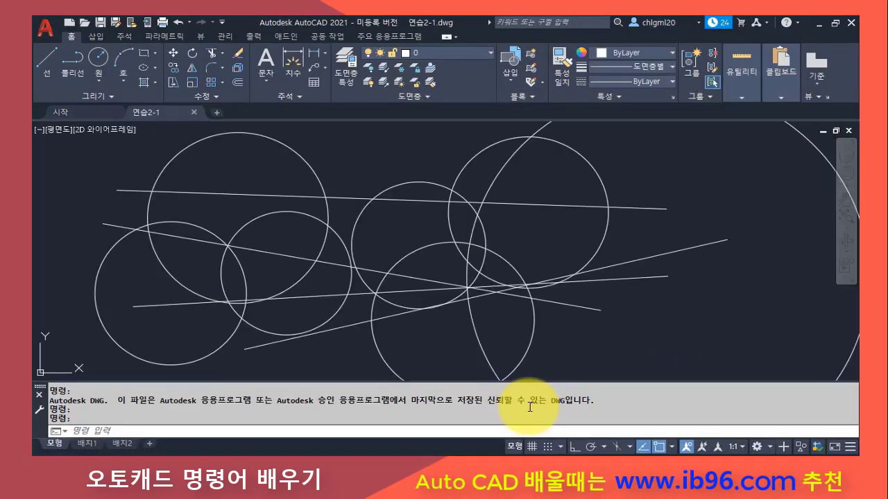